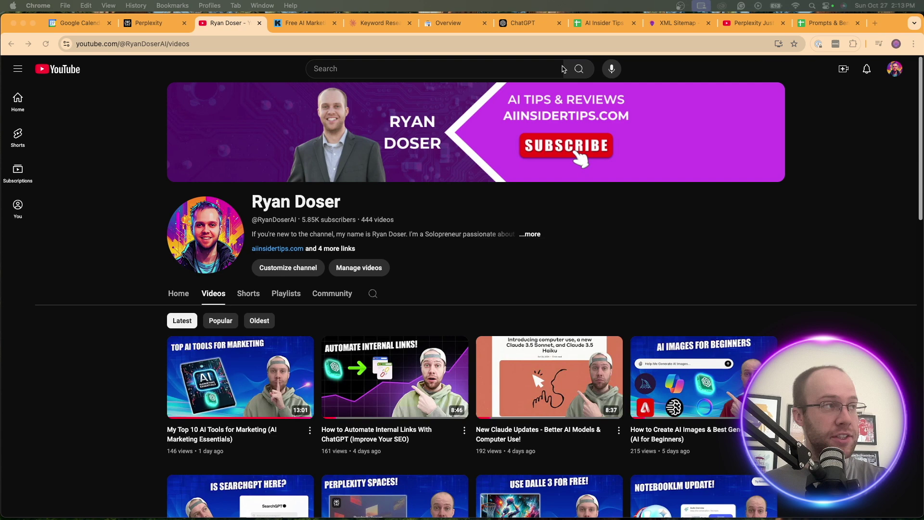
Switch with Ctrl+Tab to the Free AI Marketing Essentials Guide signup page
{"action": "key", "text": "ctrl+Tab"}
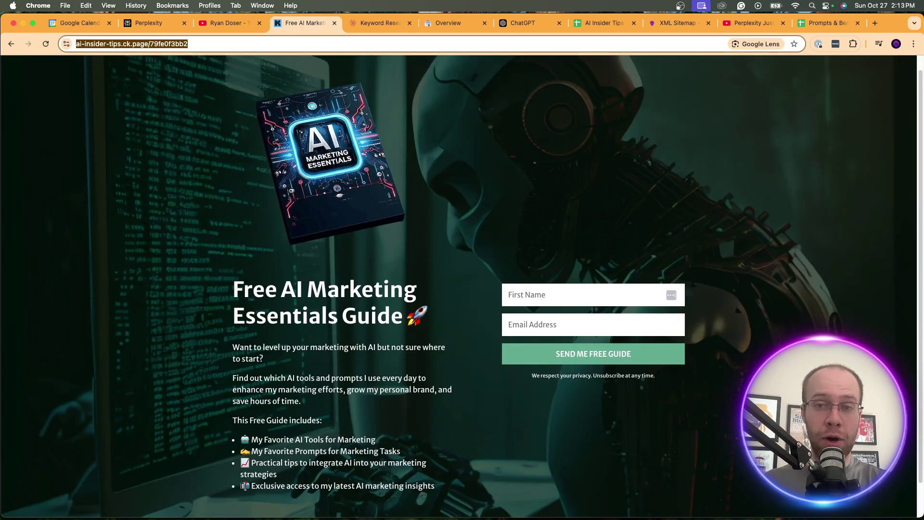
Highlight the Free AI Marketing Essentials Guide heading on the Kit page
{"action": "left_click_drag", "start_coordinate": [234, 288], "coordinate": [365, 338]}
{"action": "left_click", "coordinate": [291, 295]}
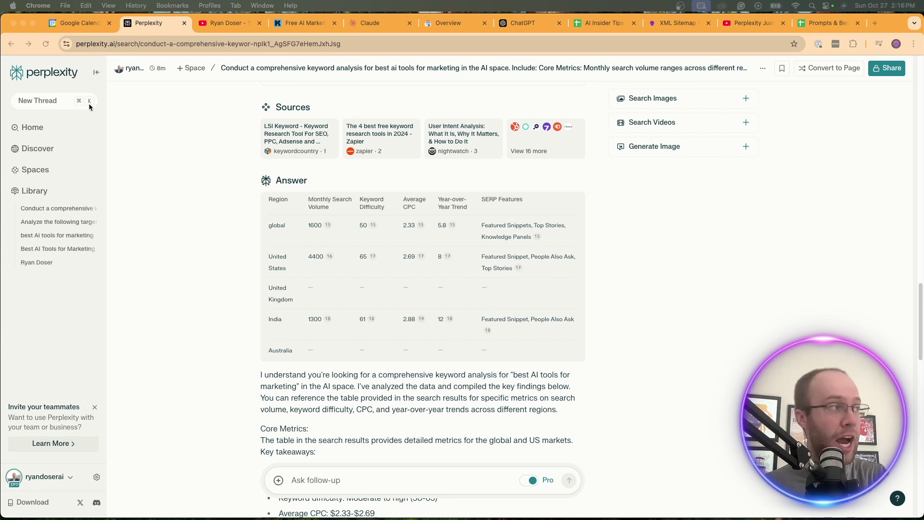
Go to the Perplexity home page, then bring up Claude's new chat
{"action": "left_click", "coordinate": [42, 126]}
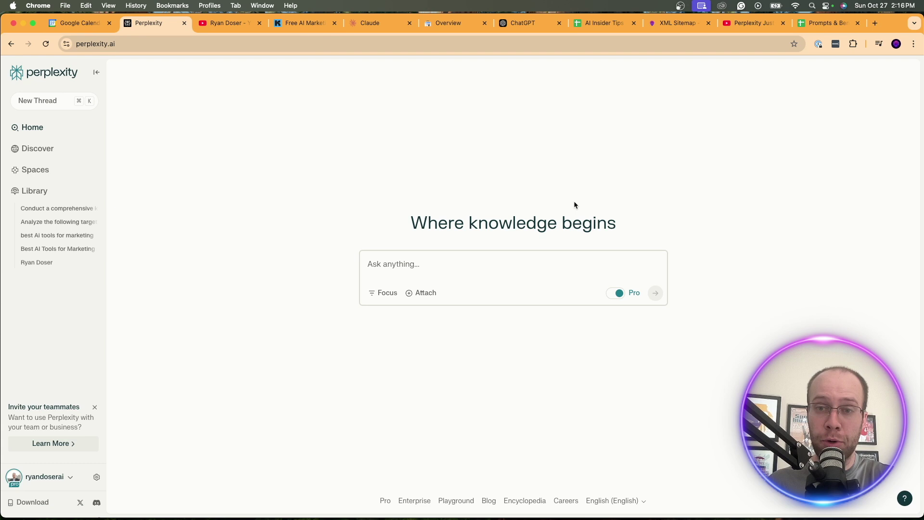
{"action": "left_click", "coordinate": [383, 24]}
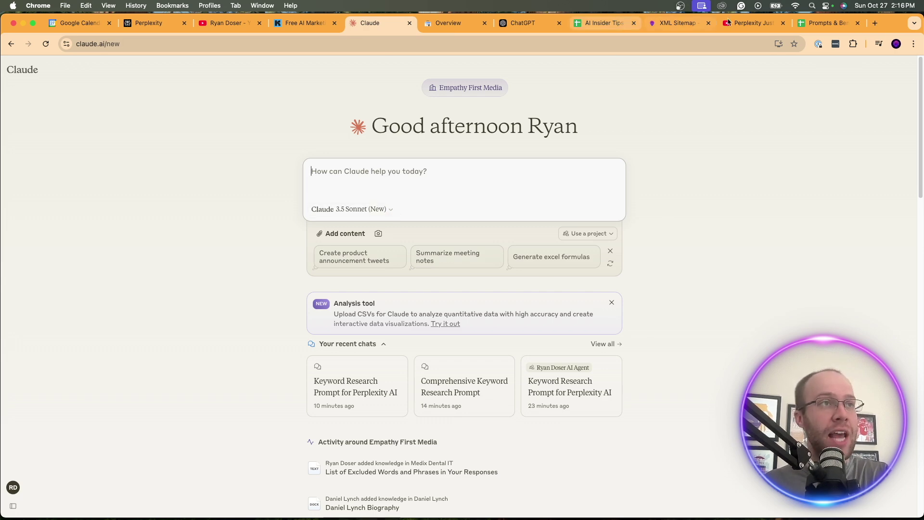
Copy the keyword research prompt from cell B79 and send it to Claude
{"action": "left_click", "coordinate": [825, 23]}
{"action": "triple_click", "coordinate": [233, 301]}
{"action": "key", "text": "super+c"}
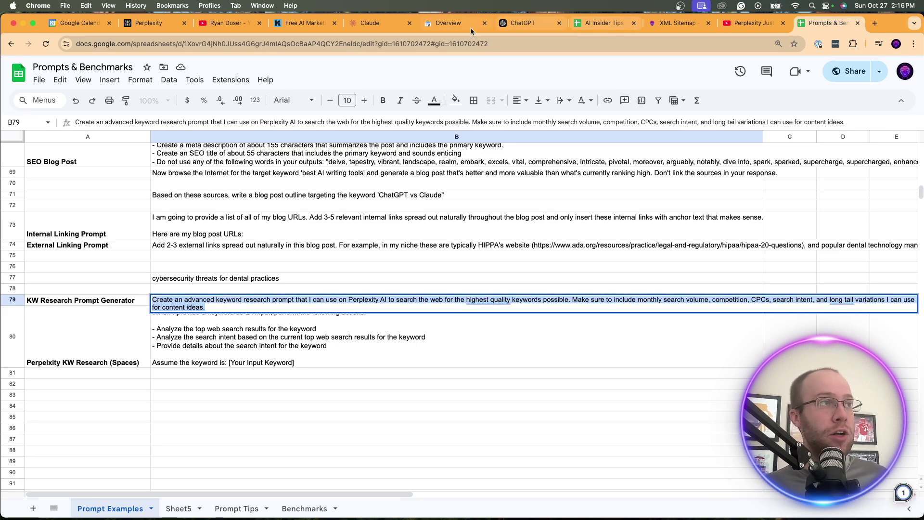
{"action": "left_click", "coordinate": [378, 23]}
{"action": "left_click", "coordinate": [450, 175]}
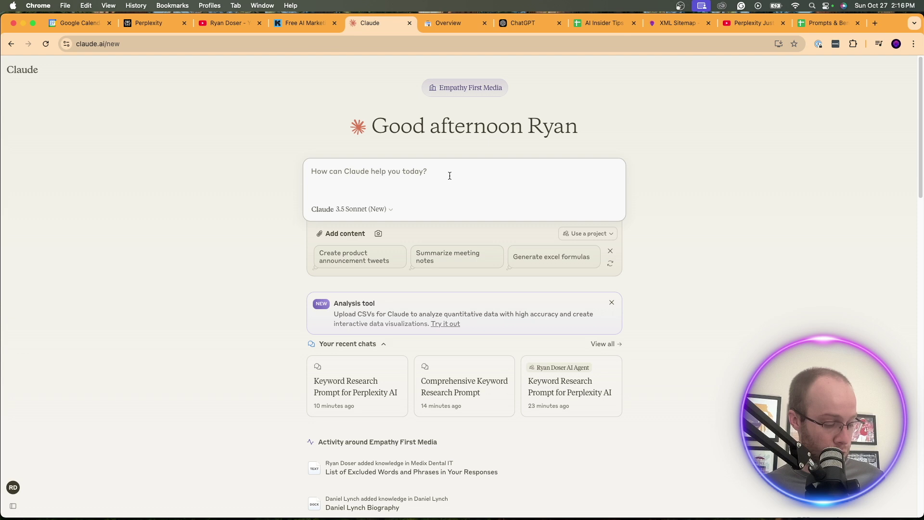
{"action": "key", "text": "super+v"}
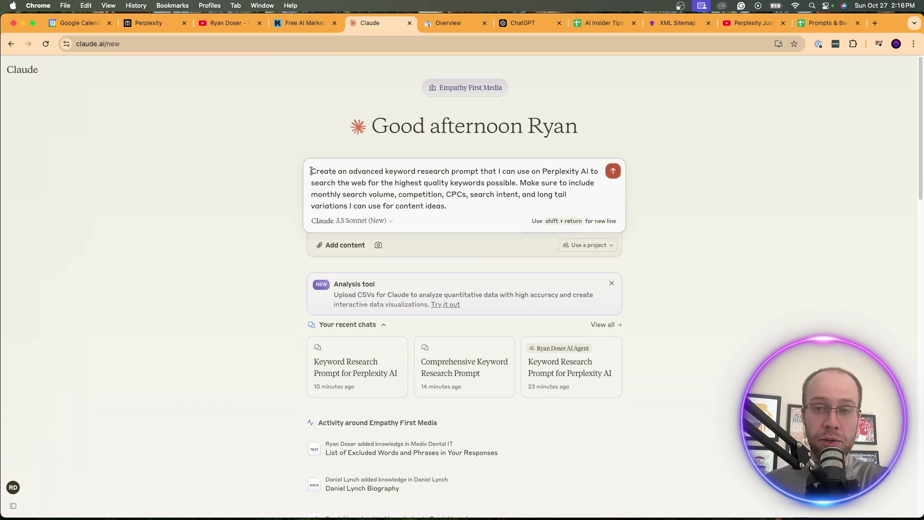
{"action": "left_click_drag", "start_coordinate": [313, 172], "coordinate": [459, 202]}
{"action": "left_click", "coordinate": [459, 203]}
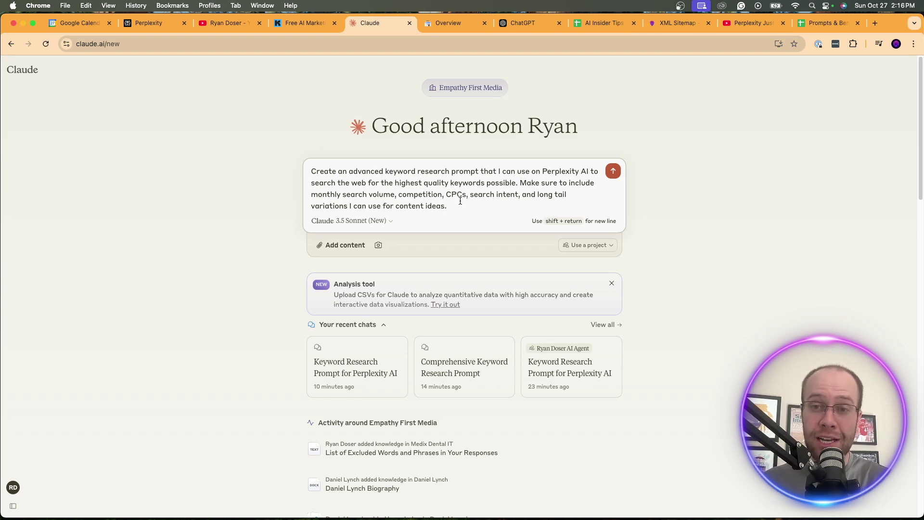
{"action": "key", "text": "Return"}
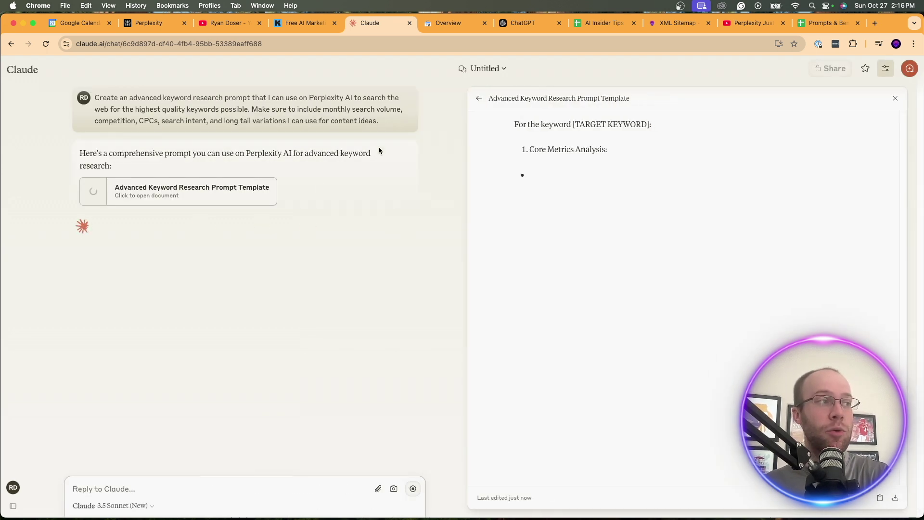
Select the full Advanced Keyword Research Prompt Template text in Claude's artifact panel
{"action": "left_click_drag", "start_coordinate": [186, 97], "coordinate": [340, 121]}
{"action": "left_click", "coordinate": [665, 165]}
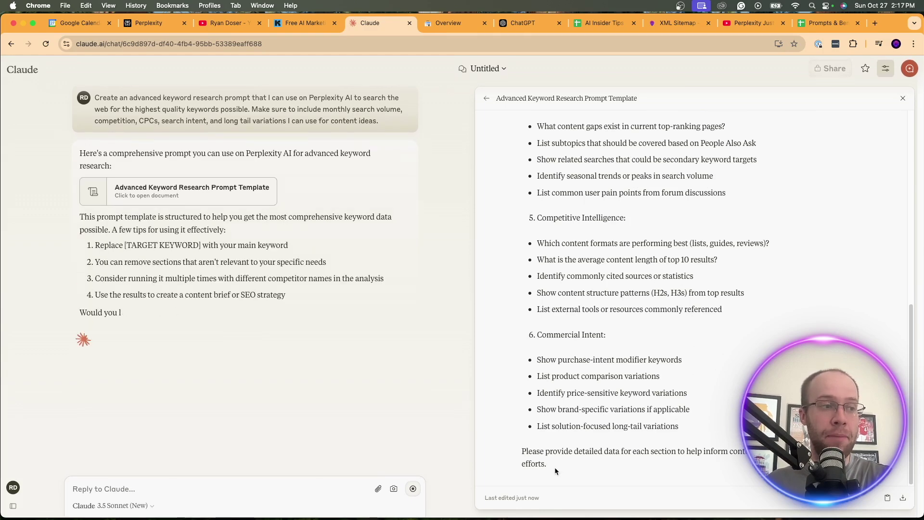
{"action": "left_click_drag", "start_coordinate": [555, 467], "coordinate": [523, 125]}
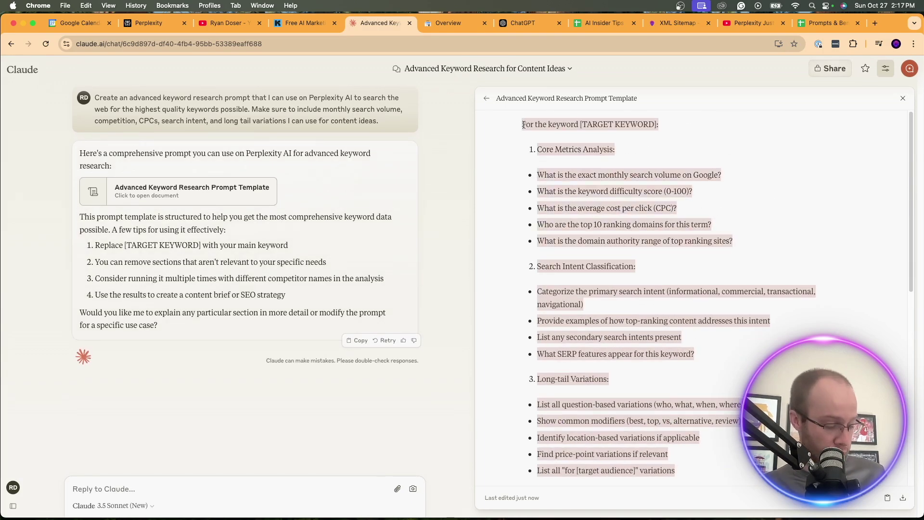
Submit the keyword template in Perplexity with 'best VPNs' replacing [TARGET KEYWORD]
{"action": "left_click", "coordinate": [140, 24]}
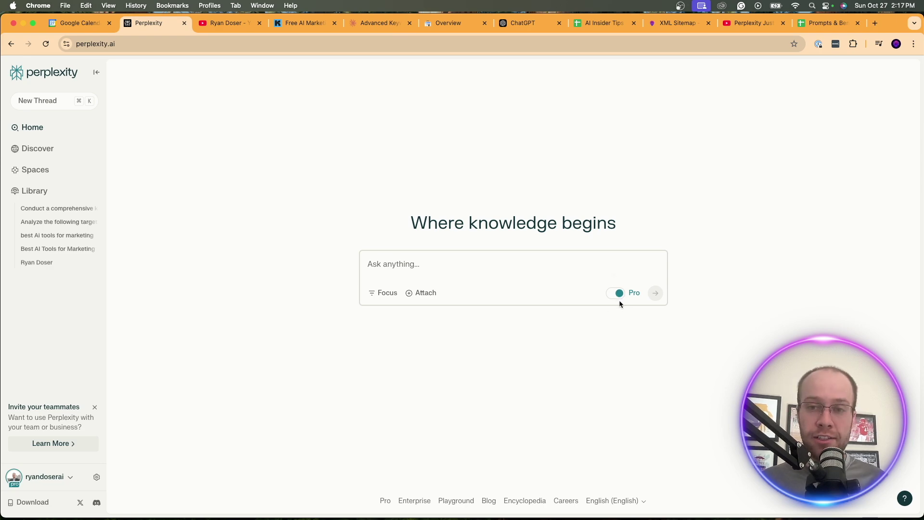
{"action": "left_click", "coordinate": [494, 265]}
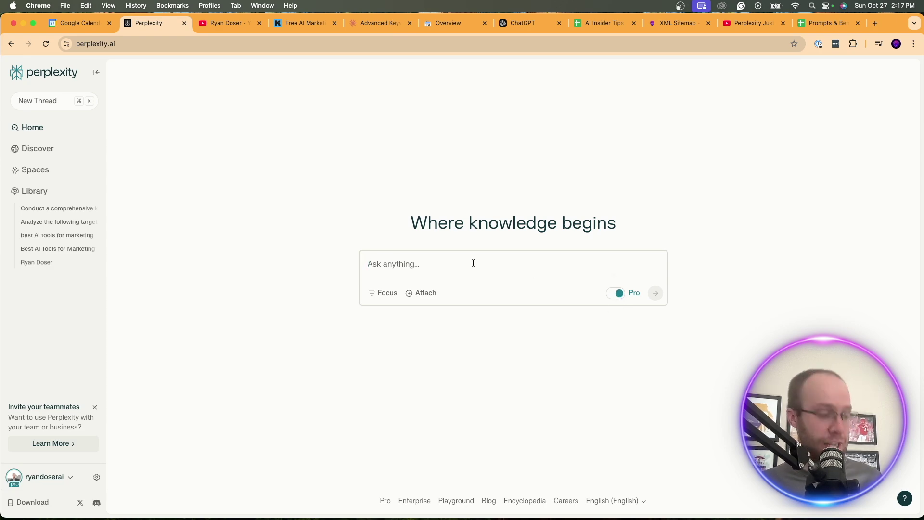
{"action": "key", "text": "super+v"}
{"action": "scroll", "coordinate": [485, 261], "scroll_direction": "up", "scroll_amount": 10}
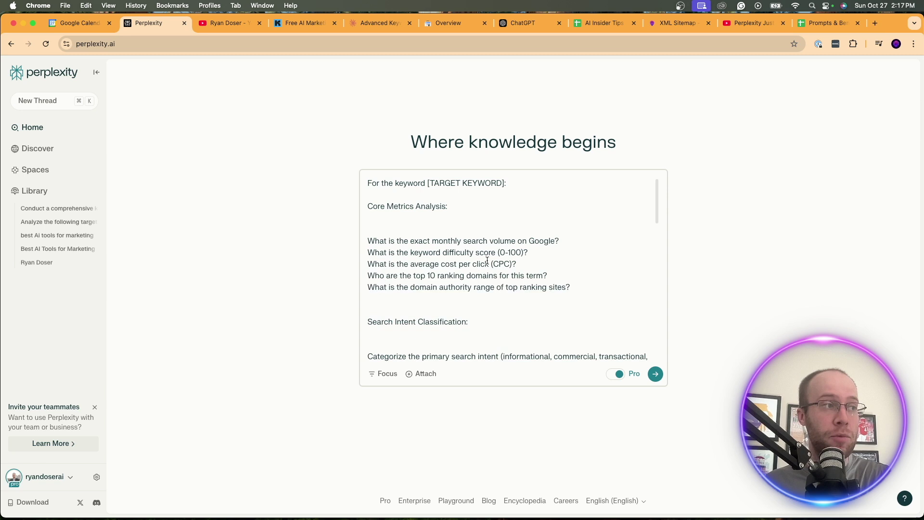
{"action": "mouse_move", "coordinate": [509, 184]}
{"action": "left_mouse_down"}
{"action": "mouse_move", "coordinate": [424, 184]}
{"action": "mouse_move", "coordinate": [505, 185]}
{"action": "left_mouse_up"}
{"action": "left_click", "coordinate": [424, 183]}
{"action": "left_click", "coordinate": [421, 184]}
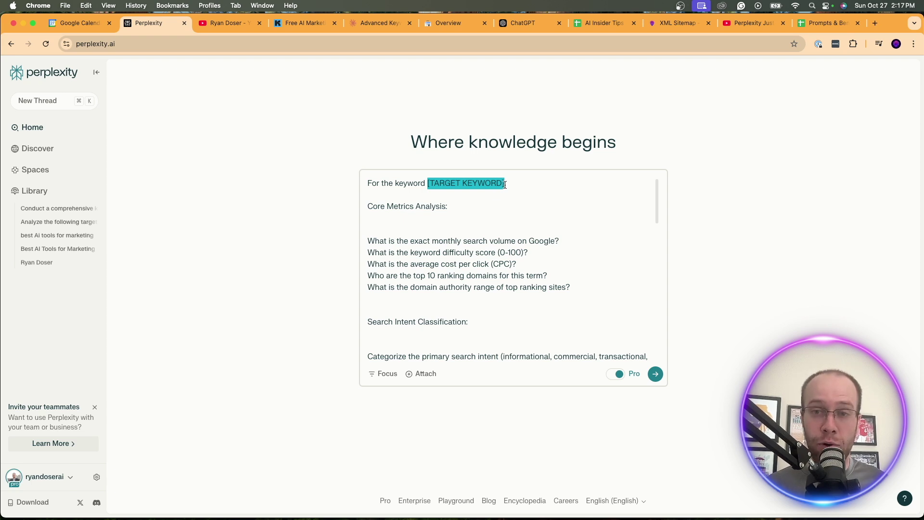
{"action": "key", "text": "BackSpace"}
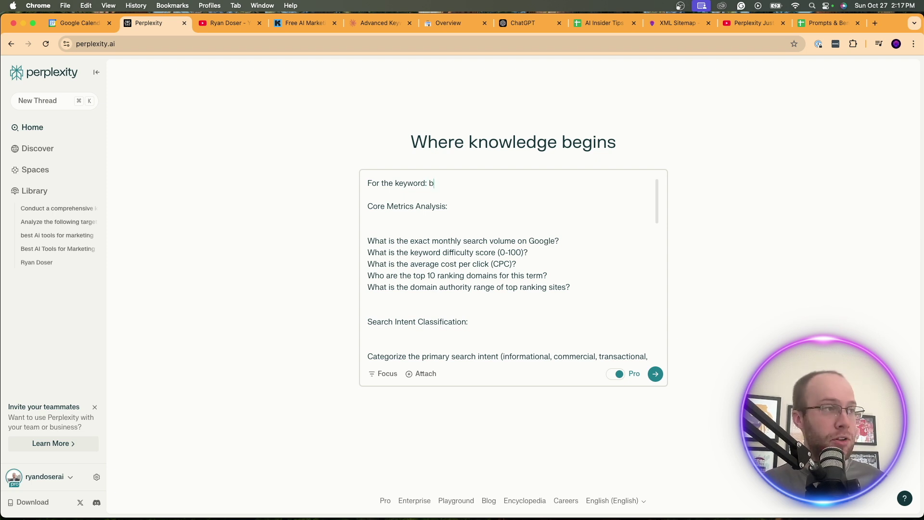
{"action": "type", "text": "'v"}
{"action": "key", "text": "BackSpace"}
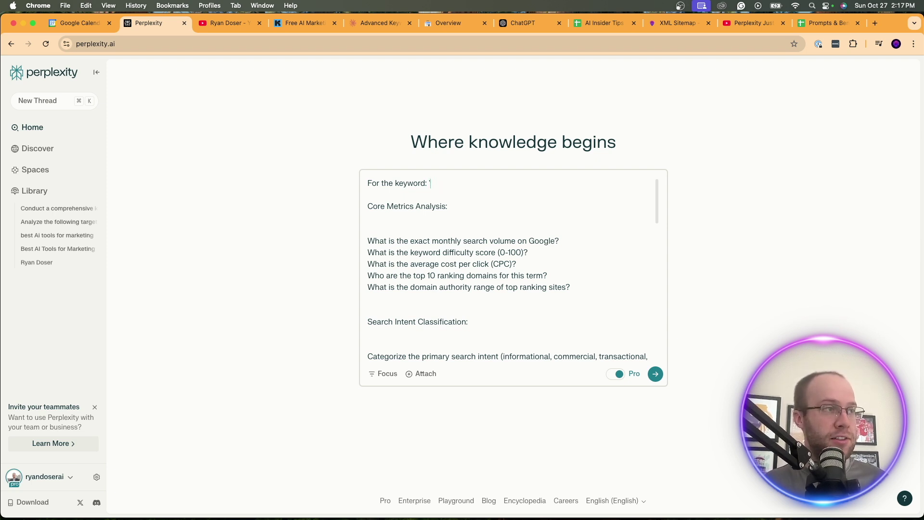
{"action": "type", "text": "best VPNs"}
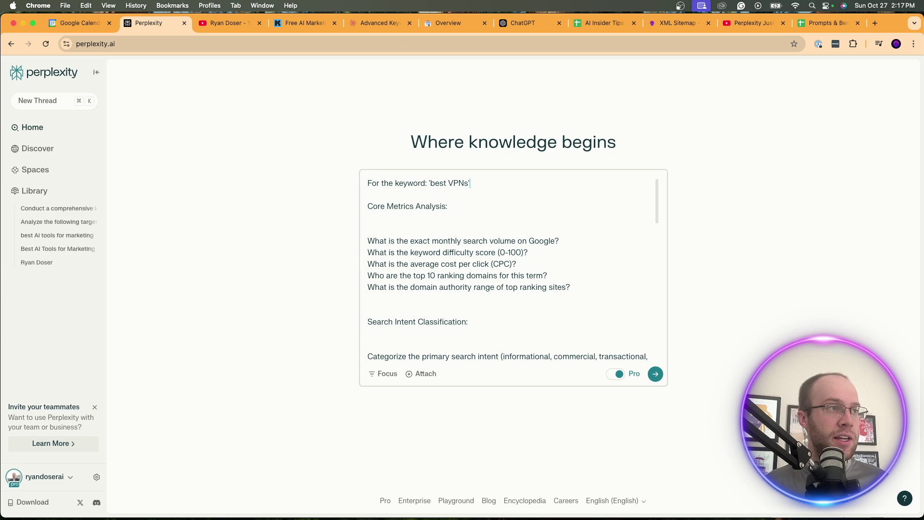
{"action": "key", "text": "Return"}
Scroll the 'best VPNs' answer down to Core Metrics and the ten ranking domains
{"action": "scroll", "coordinate": [405, 149], "scroll_direction": "down", "scroll_amount": 5}
{"action": "scroll", "coordinate": [406, 149], "scroll_direction": "down", "scroll_amount": 8}
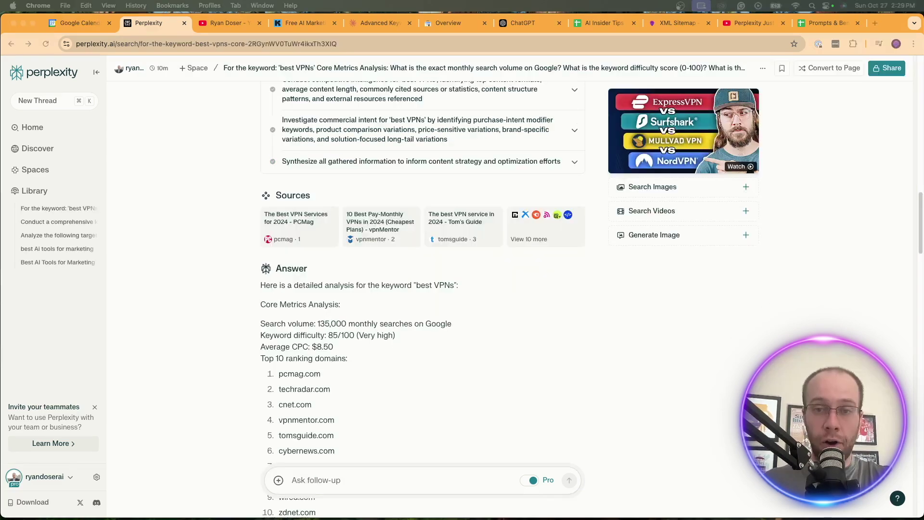
{"action": "scroll", "coordinate": [535, 278], "scroll_direction": "up", "scroll_amount": 15}
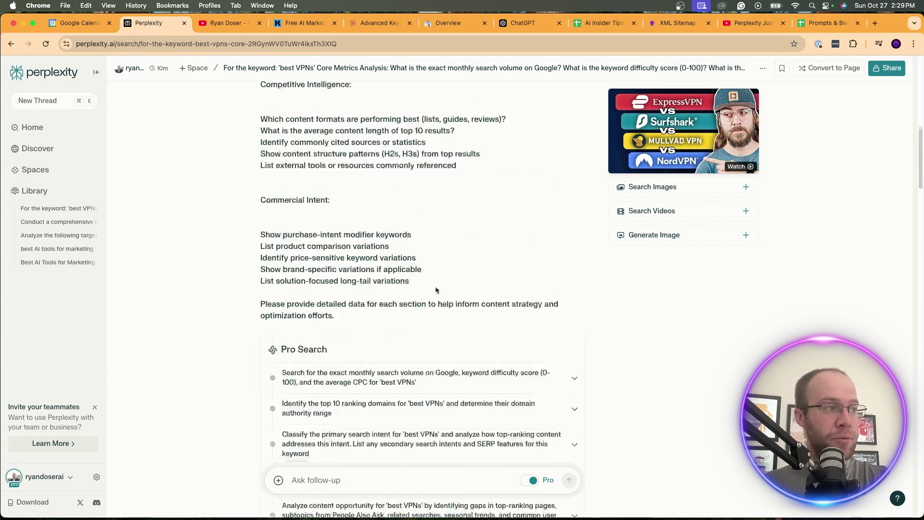
{"action": "scroll", "coordinate": [448, 355], "scroll_direction": "up", "scroll_amount": 6}
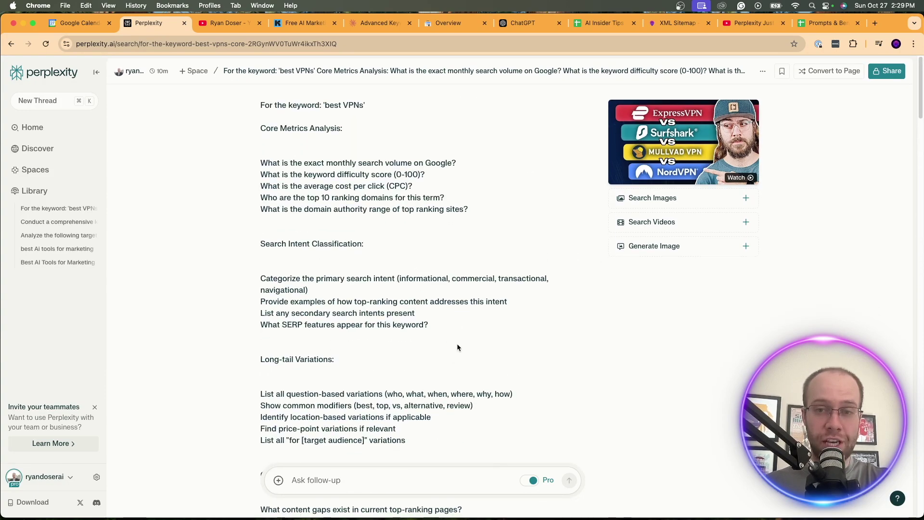
{"action": "scroll", "coordinate": [457, 342], "scroll_direction": "down", "scroll_amount": 4}
{"action": "scroll", "coordinate": [465, 339], "scroll_direction": "down", "scroll_amount": 10}
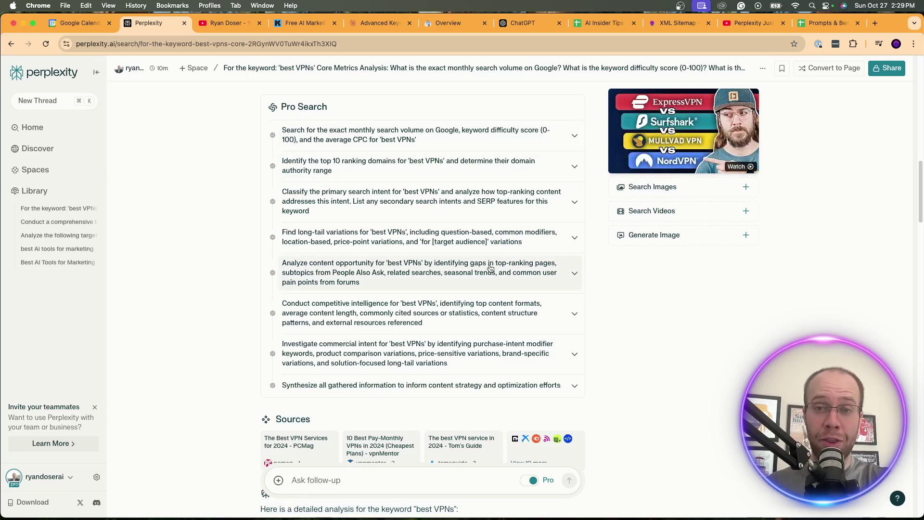
{"action": "scroll", "coordinate": [477, 287], "scroll_direction": "down", "scroll_amount": 3}
{"action": "scroll", "coordinate": [476, 288], "scroll_direction": "down", "scroll_amount": 4}
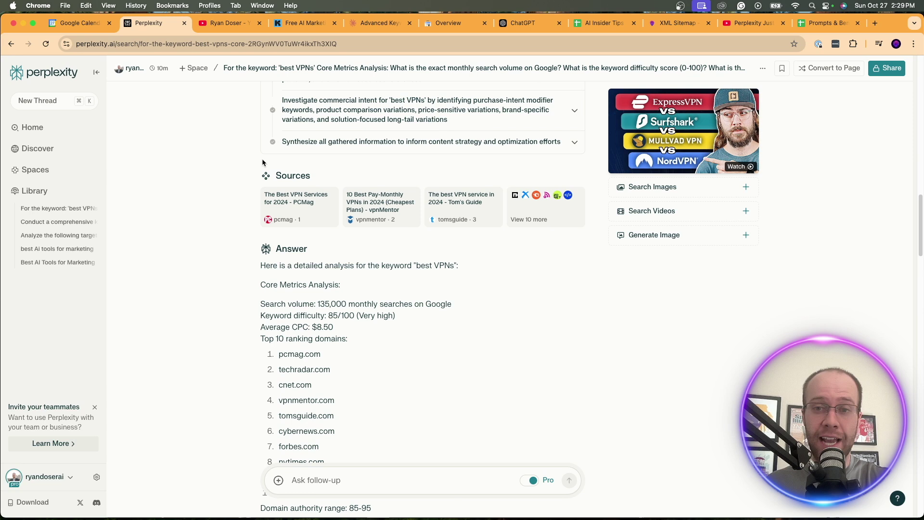
{"action": "scroll", "coordinate": [263, 162], "scroll_direction": "down", "scroll_amount": 3}
{"action": "mouse_move", "coordinate": [329, 192]}
{"action": "scroll", "coordinate": [482, 282], "scroll_direction": "down", "scroll_amount": 1}
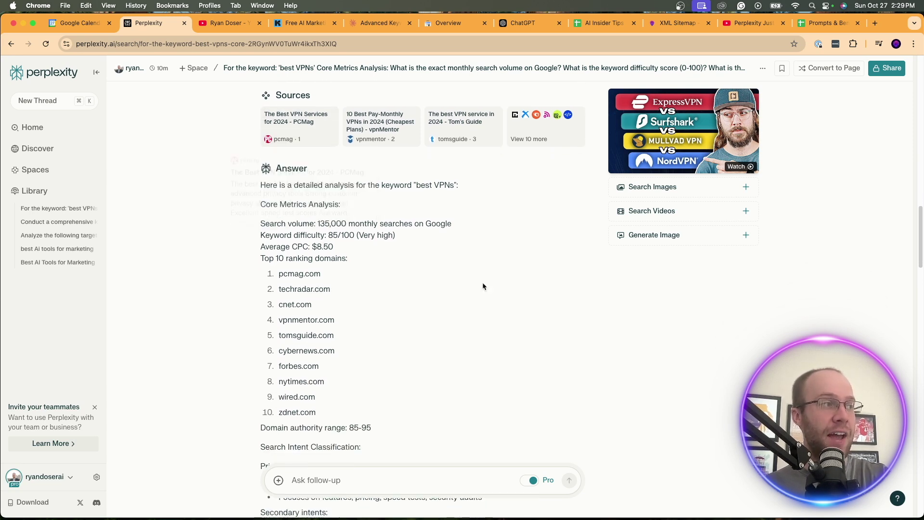
{"action": "left_click_drag", "start_coordinate": [260, 199], "coordinate": [346, 200]}
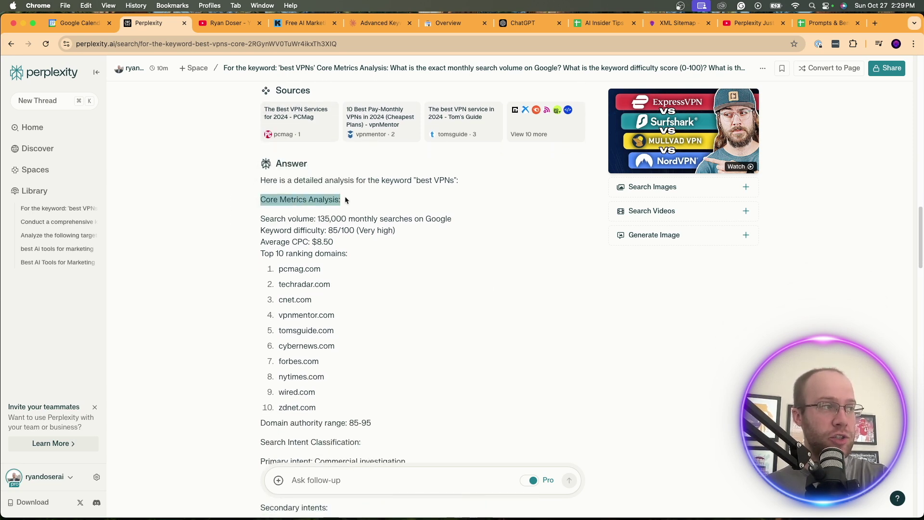
{"action": "left_click", "coordinate": [364, 203]}
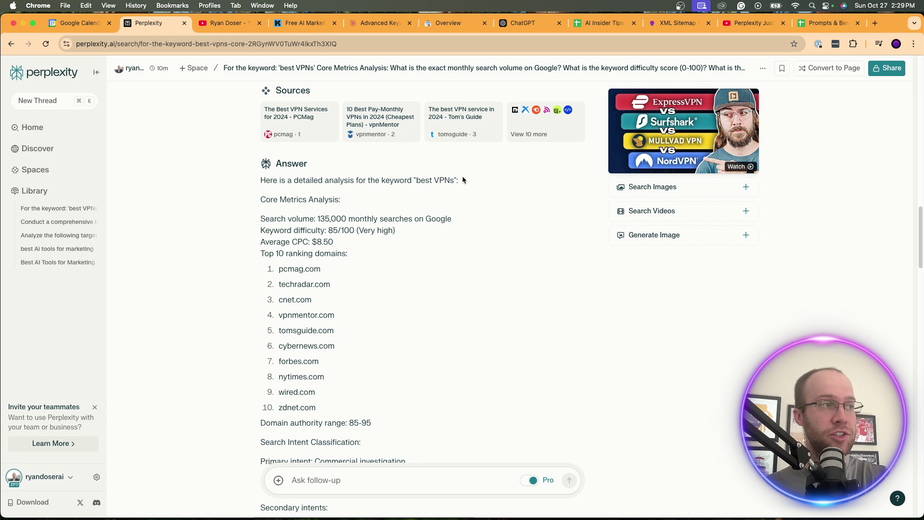
{"action": "left_click_drag", "start_coordinate": [461, 177], "coordinate": [393, 179]}
{"action": "left_click", "coordinate": [312, 222]}
{"action": "left_click_drag", "start_coordinate": [262, 219], "coordinate": [326, 245]}
{"action": "left_click", "coordinate": [258, 246]}
{"action": "left_click", "coordinate": [353, 334]}
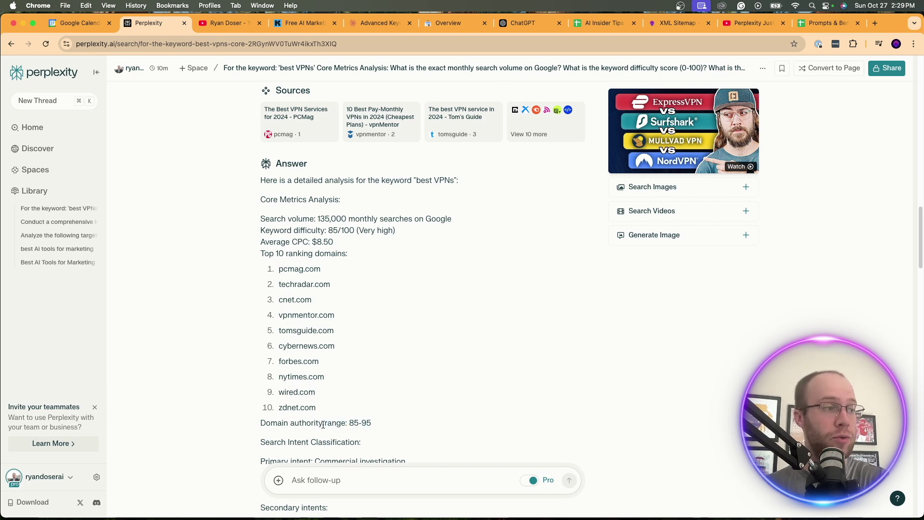
{"action": "scroll", "coordinate": [370, 332], "scroll_direction": "down", "scroll_amount": 3}
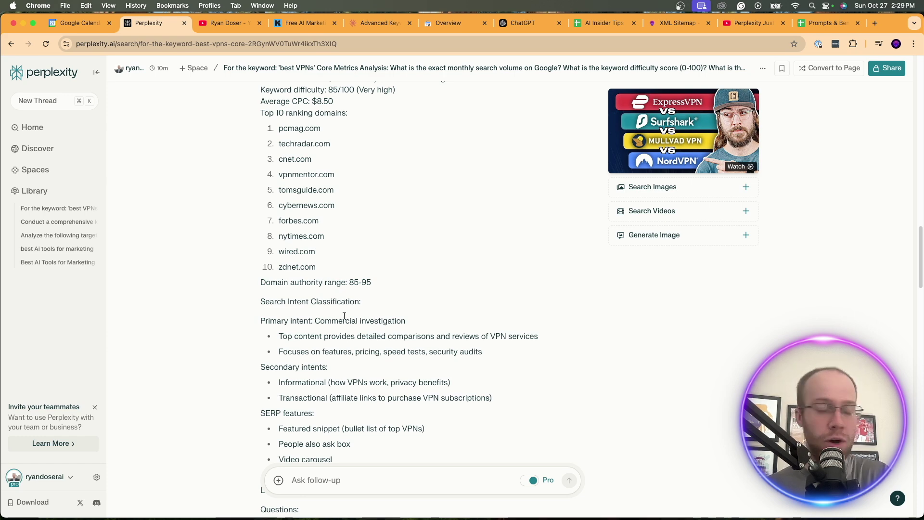
{"action": "scroll", "coordinate": [353, 331], "scroll_direction": "down", "scroll_amount": 4}
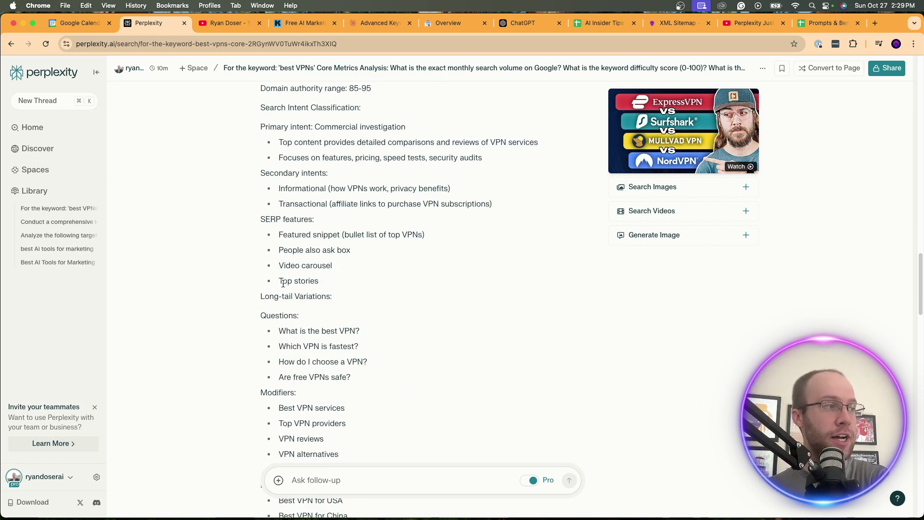
{"action": "scroll", "coordinate": [283, 283], "scroll_direction": "down", "scroll_amount": 1}
{"action": "scroll", "coordinate": [375, 269], "scroll_direction": "down", "scroll_amount": 2}
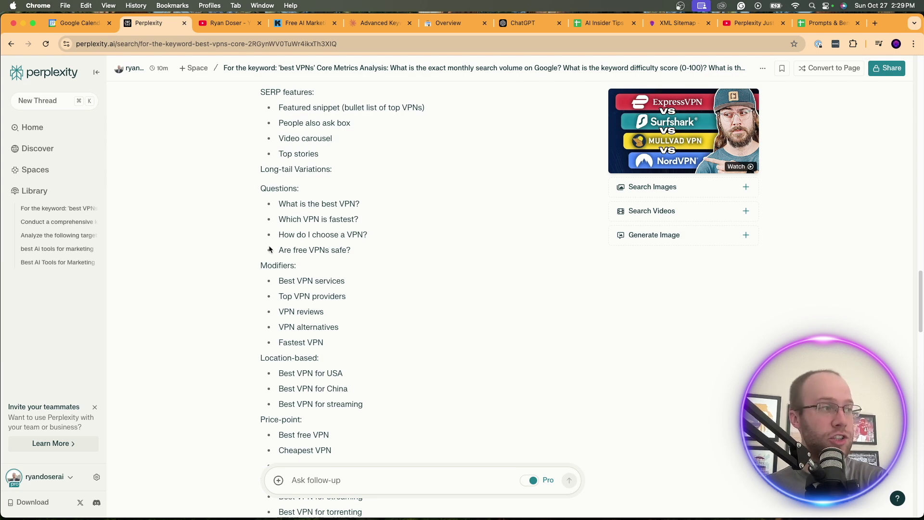
{"action": "left_click_drag", "start_coordinate": [311, 272], "coordinate": [260, 267]}
{"action": "scroll", "coordinate": [313, 251], "scroll_direction": "down", "scroll_amount": 1}
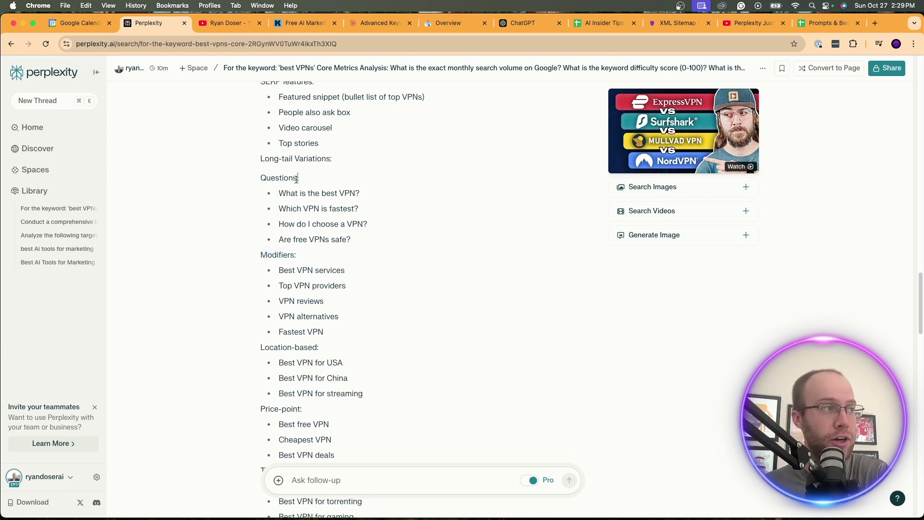
{"action": "left_click_drag", "start_coordinate": [297, 179], "coordinate": [260, 179]}
{"action": "left_click_drag", "start_coordinate": [308, 256], "coordinate": [259, 264]}
{"action": "left_click_drag", "start_coordinate": [332, 346], "coordinate": [261, 345]}
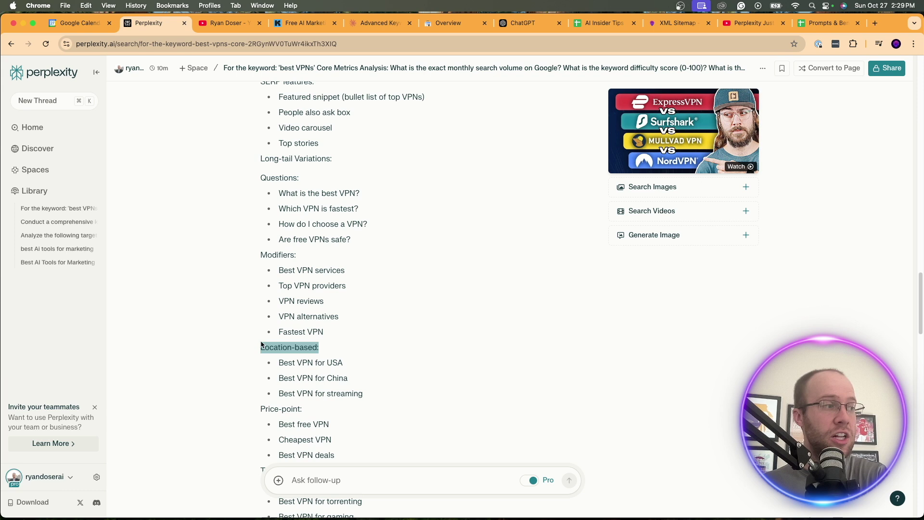
{"action": "scroll", "coordinate": [289, 337], "scroll_direction": "down", "scroll_amount": 3}
{"action": "left_click_drag", "start_coordinate": [304, 324], "coordinate": [282, 324]}
{"action": "scroll", "coordinate": [298, 332], "scroll_direction": "down", "scroll_amount": 1}
{"action": "left_click_drag", "start_coordinate": [321, 364], "coordinate": [282, 364]}
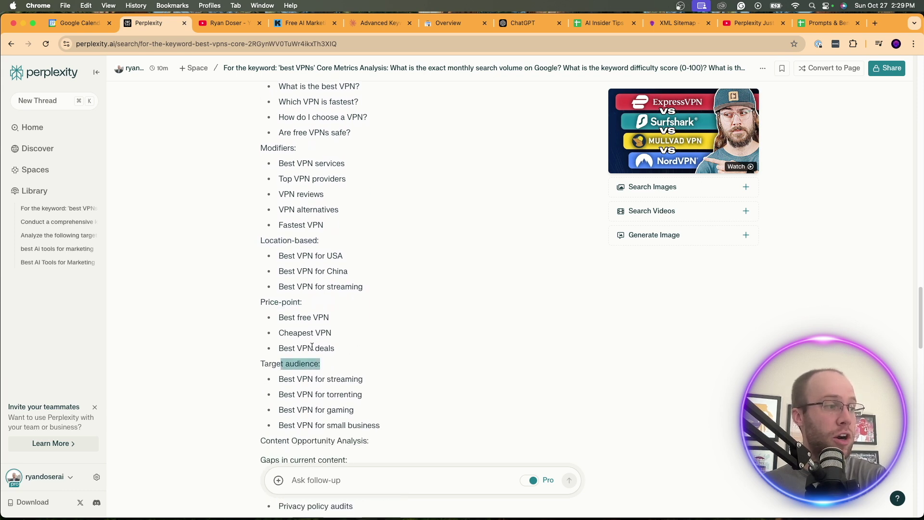
{"action": "scroll", "coordinate": [312, 346], "scroll_direction": "down", "scroll_amount": 5}
{"action": "left_click_drag", "start_coordinate": [349, 306], "coordinate": [252, 307]}
{"action": "left_click", "coordinate": [290, 309]}
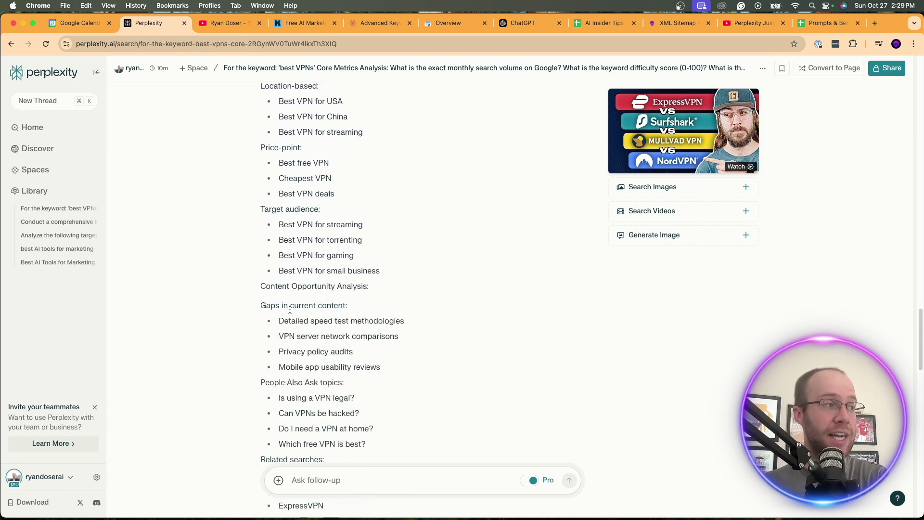
{"action": "left_click_drag", "start_coordinate": [409, 324], "coordinate": [275, 323]}
{"action": "left_click", "coordinate": [360, 345]}
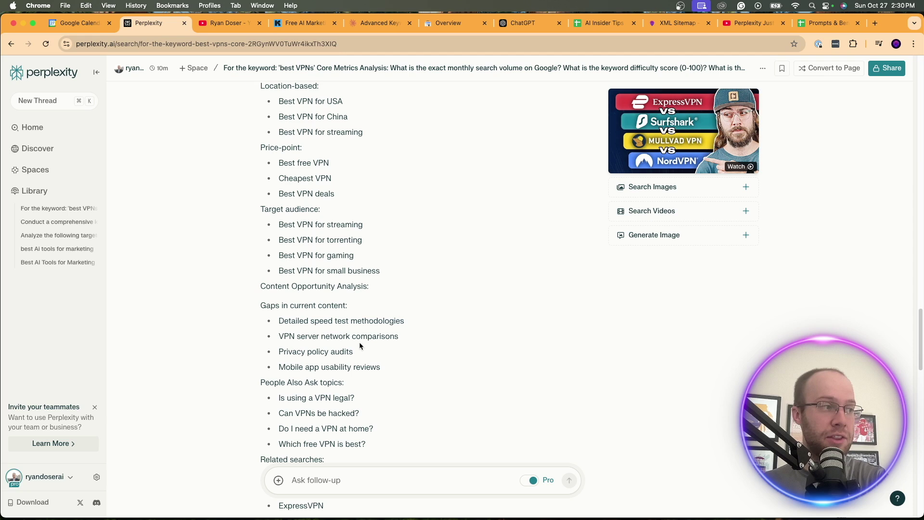
{"action": "left_click_drag", "start_coordinate": [424, 339], "coordinate": [277, 336]}
{"action": "left_click", "coordinate": [327, 350]}
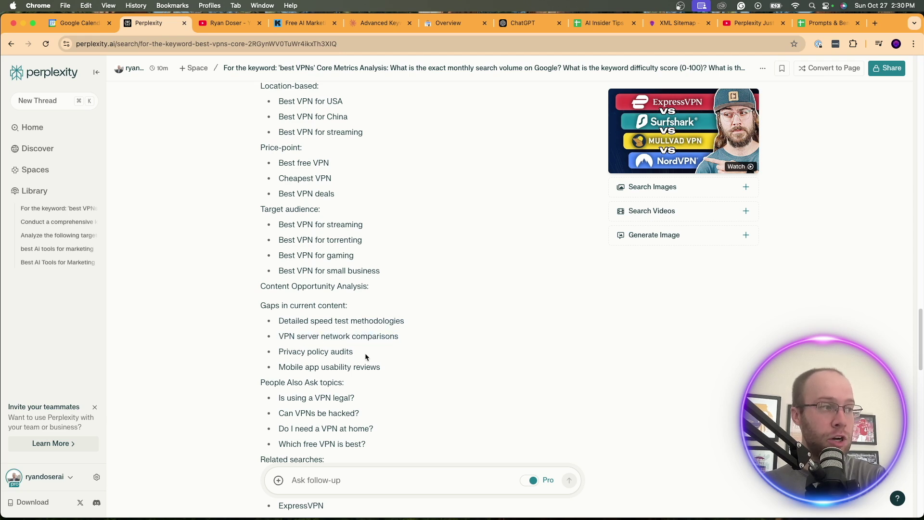
{"action": "left_click_drag", "start_coordinate": [365, 357], "coordinate": [291, 346]}
{"action": "left_click_drag", "start_coordinate": [391, 366], "coordinate": [279, 368]}
{"action": "left_click", "coordinate": [348, 320]}
{"action": "scroll", "coordinate": [356, 318], "scroll_direction": "down", "scroll_amount": 3}
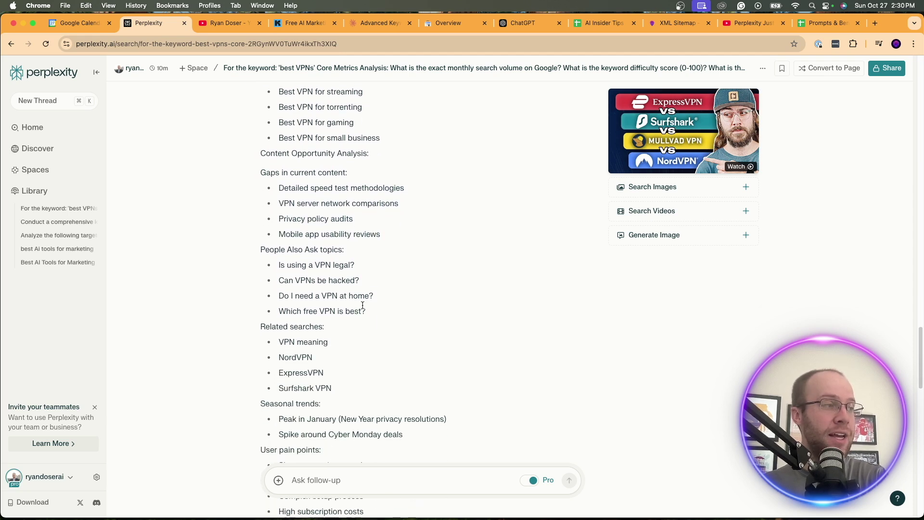
{"action": "scroll", "coordinate": [362, 305], "scroll_direction": "down", "scroll_amount": 3}
{"action": "left_click_drag", "start_coordinate": [342, 248], "coordinate": [260, 243]}
{"action": "left_click", "coordinate": [310, 240]}
{"action": "scroll", "coordinate": [310, 241], "scroll_direction": "down", "scroll_amount": 3}
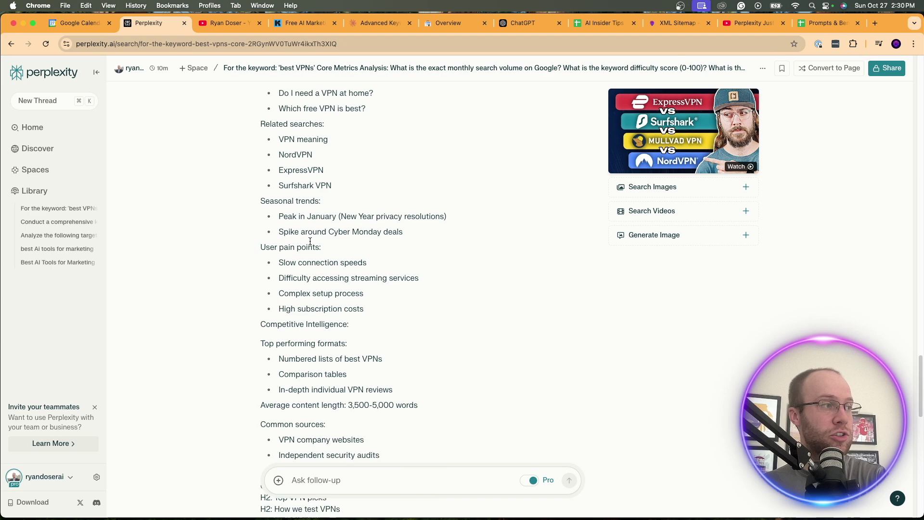
{"action": "left_click_drag", "start_coordinate": [322, 200], "coordinate": [259, 200]}
{"action": "left_click", "coordinate": [335, 227]}
{"action": "scroll", "coordinate": [348, 235], "scroll_direction": "down", "scroll_amount": 3}
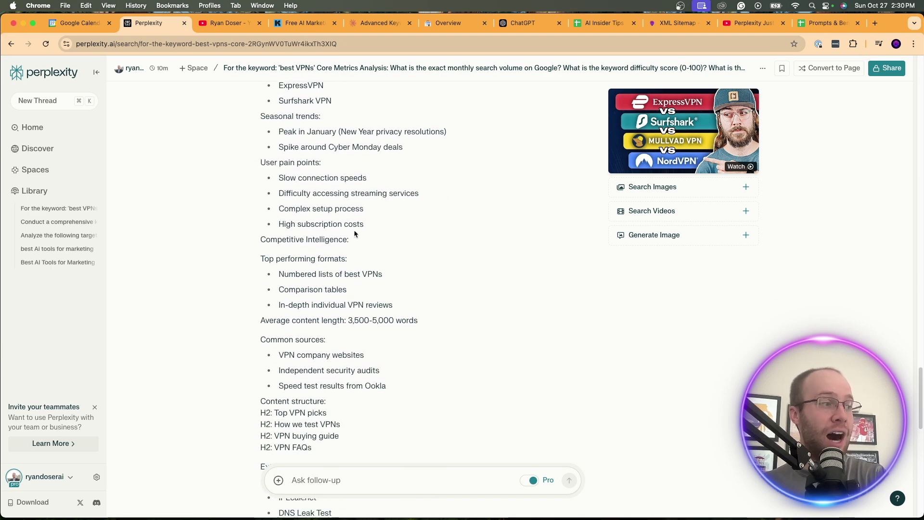
{"action": "scroll", "coordinate": [357, 235], "scroll_direction": "down", "scroll_amount": 8}
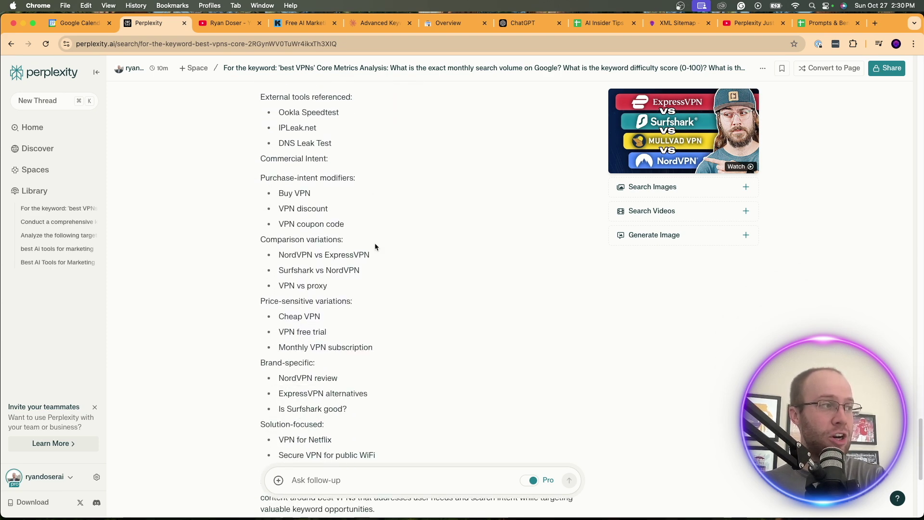
{"action": "scroll", "coordinate": [377, 241], "scroll_direction": "down", "scroll_amount": 4}
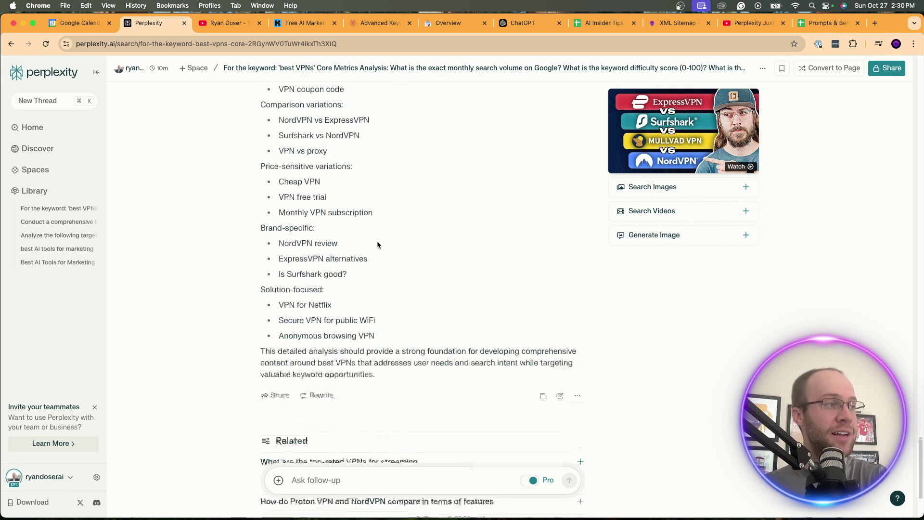
{"action": "scroll", "coordinate": [371, 322], "scroll_direction": "down", "scroll_amount": 2}
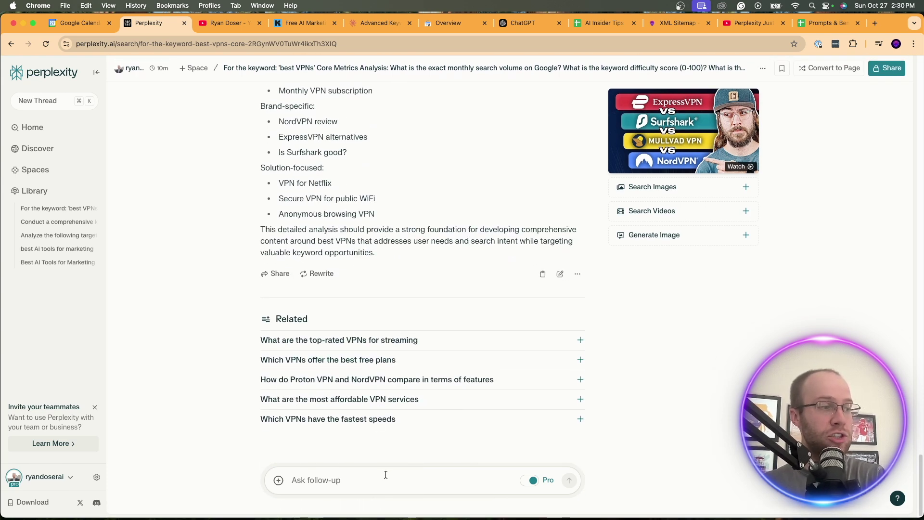
Submit a follow-up asking for 10 blog or YouTube content ideas that could rank
{"action": "left_click", "coordinate": [386, 480]}
{"action": "type", "text": "Great, now based on all of this data provide 10 content ideas I can use to create blog posts or YouTube Videos that would provide the most value and give me the best opportunity to rank high on Google/YouTube search."}
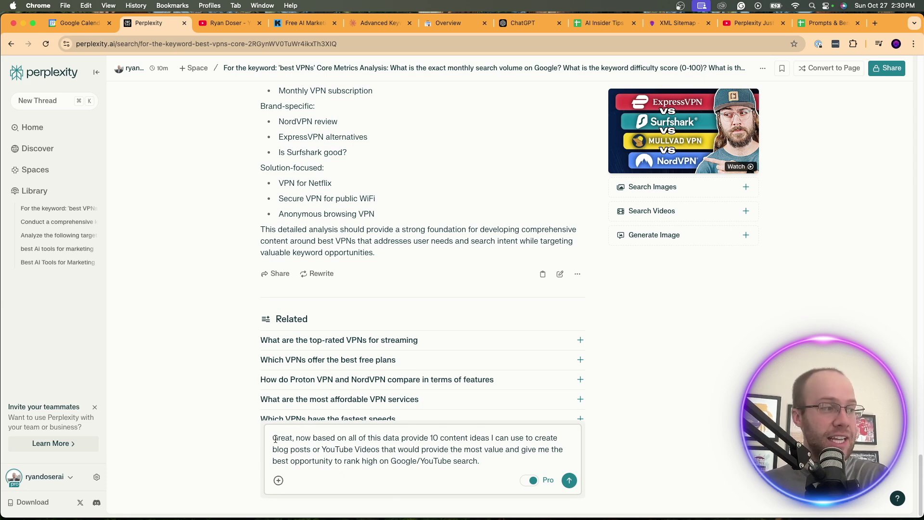
{"action": "left_click_drag", "start_coordinate": [275, 438], "coordinate": [498, 461]}
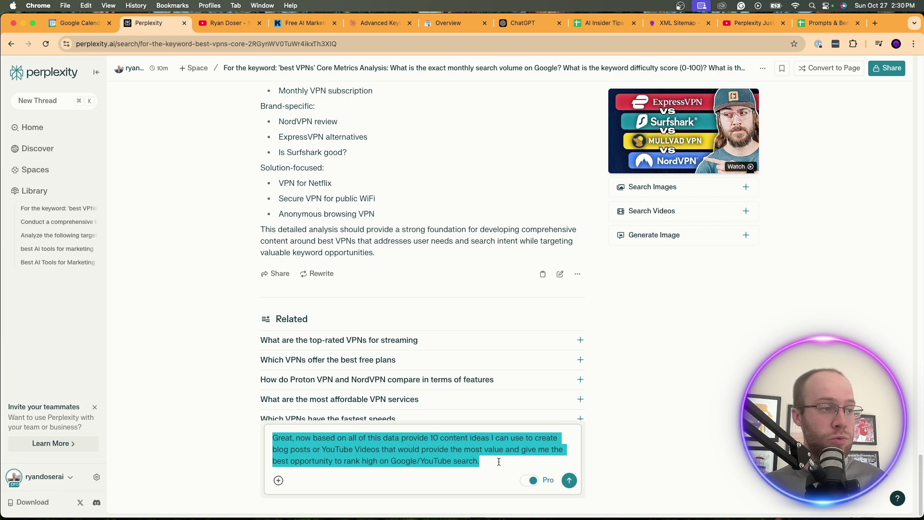
{"action": "left_click", "coordinate": [501, 461]}
{"action": "key", "text": "Return"}
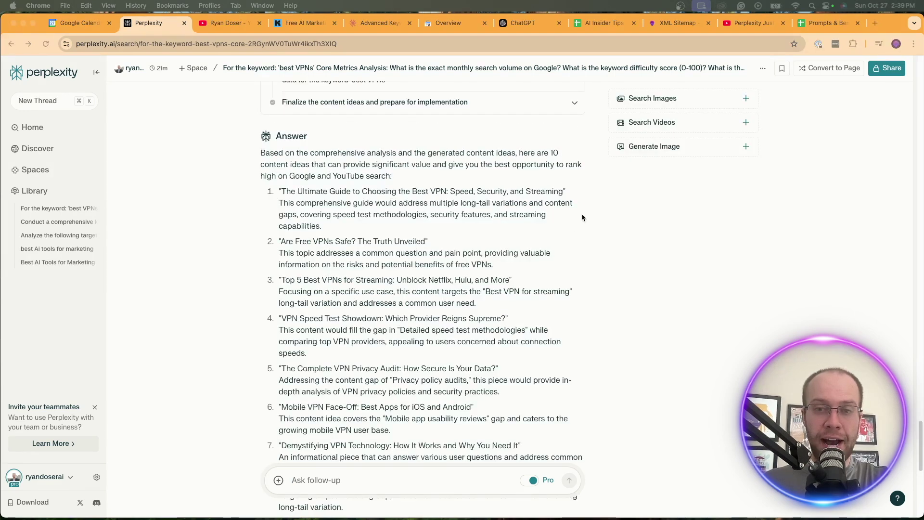
Review the answer's first idea, 'The Ultimate Guide to Choosing the Best VPN', and its description
{"action": "left_click_drag", "start_coordinate": [372, 155], "coordinate": [315, 154]}
{"action": "left_click", "coordinate": [315, 154]}
{"action": "scroll", "coordinate": [448, 230], "scroll_direction": "up", "scroll_amount": 15}
{"action": "scroll", "coordinate": [437, 241], "scroll_direction": "up", "scroll_amount": 5}
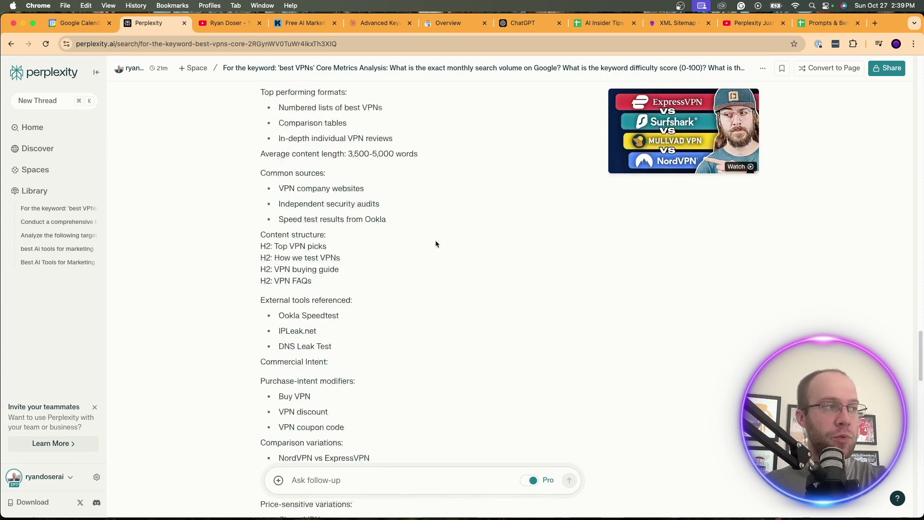
{"action": "scroll", "coordinate": [403, 257], "scroll_direction": "down", "scroll_amount": 10}
{"action": "scroll", "coordinate": [402, 260], "scroll_direction": "down", "scroll_amount": 7}
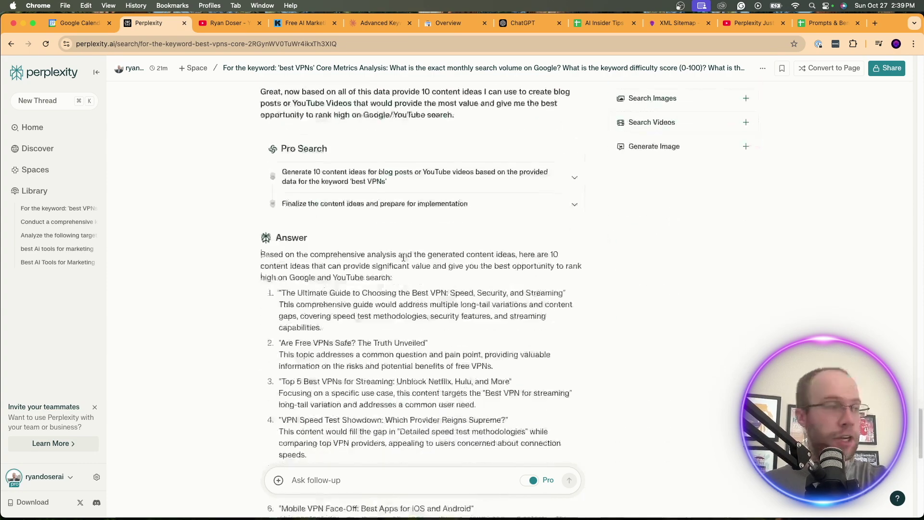
{"action": "left_click_drag", "start_coordinate": [281, 176], "coordinate": [446, 175]}
{"action": "left_click", "coordinate": [448, 173]}
{"action": "left_click_drag", "start_coordinate": [443, 226], "coordinate": [279, 195]}
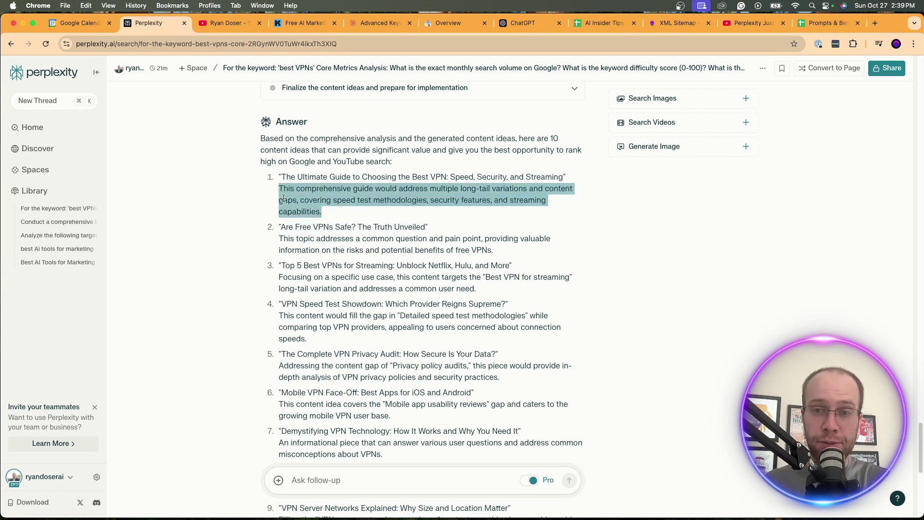
{"action": "left_click", "coordinate": [341, 216]}
Scan the rest of the ten content ideas, then return to Claude
{"action": "scroll", "coordinate": [361, 220], "scroll_direction": "up", "scroll_amount": 1}
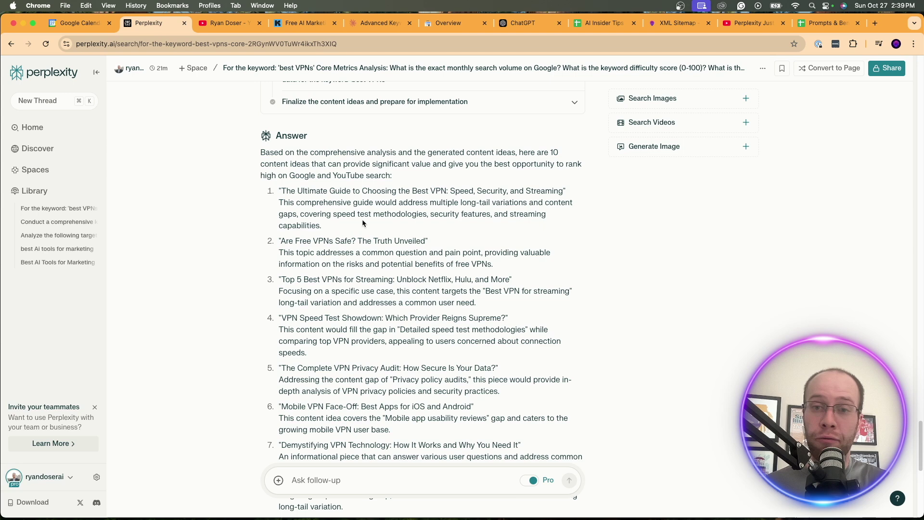
{"action": "scroll", "coordinate": [364, 207], "scroll_direction": "down", "scroll_amount": 3}
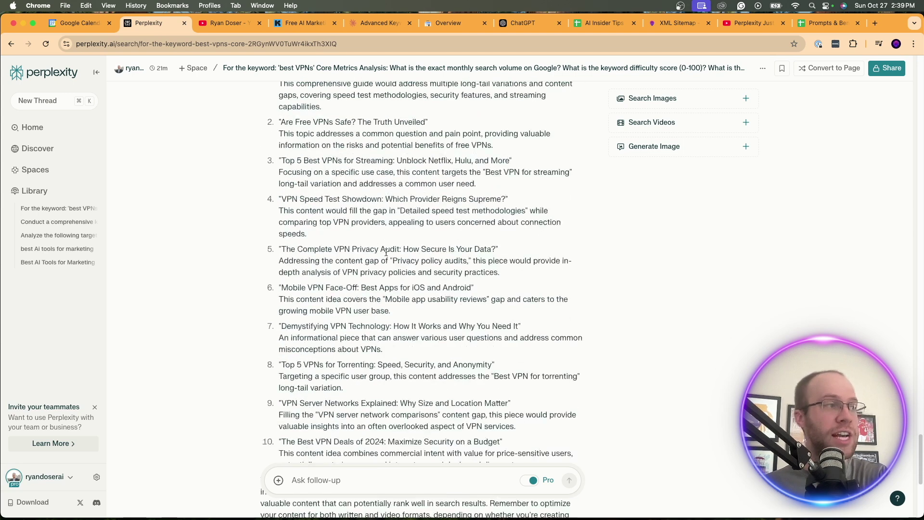
{"action": "scroll", "coordinate": [317, 158], "scroll_direction": "down", "scroll_amount": 2}
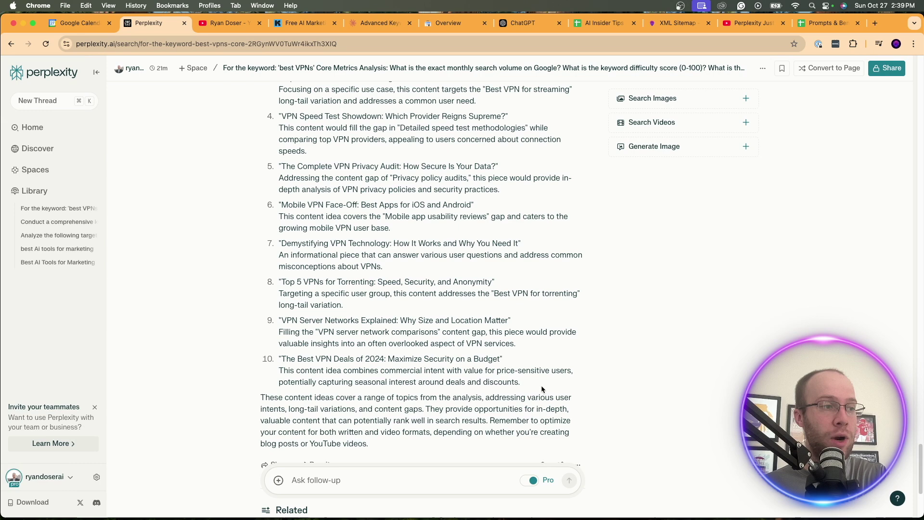
{"action": "left_click_drag", "start_coordinate": [541, 385], "coordinate": [278, 221]}
{"action": "scroll", "coordinate": [283, 185], "scroll_direction": "up", "scroll_amount": 5}
{"action": "left_click", "coordinate": [399, 228]}
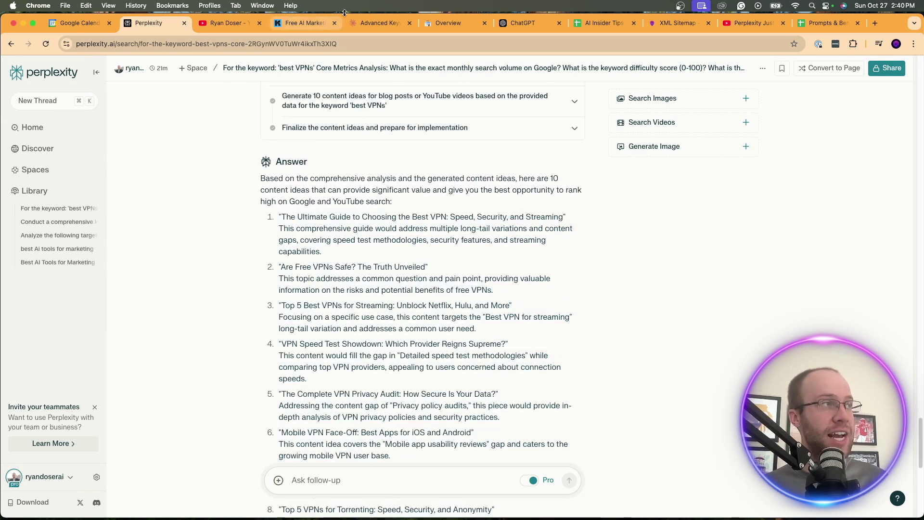
{"action": "left_click", "coordinate": [371, 24]}
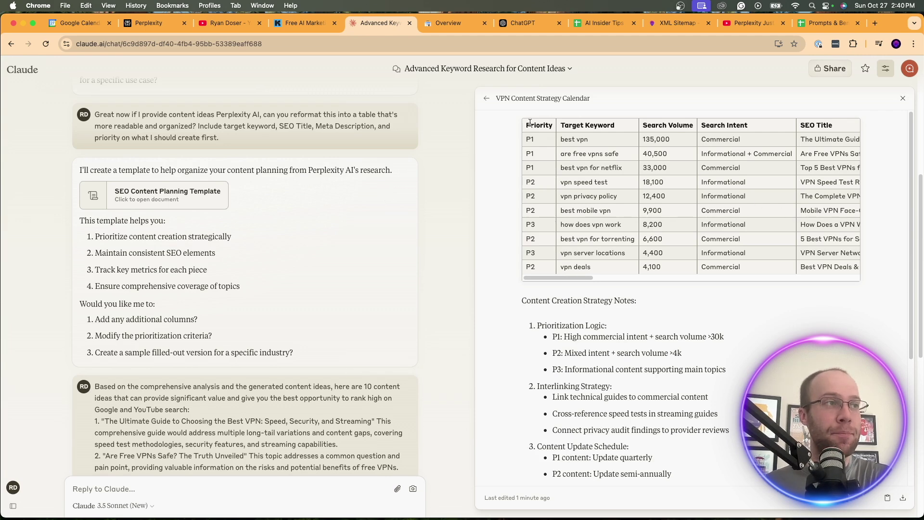
Inspect the VPN Content Strategy Calendar title, header row and Priority column
{"action": "left_click_drag", "start_coordinate": [525, 121], "coordinate": [495, 98]}
{"action": "left_click", "coordinate": [776, 290]}
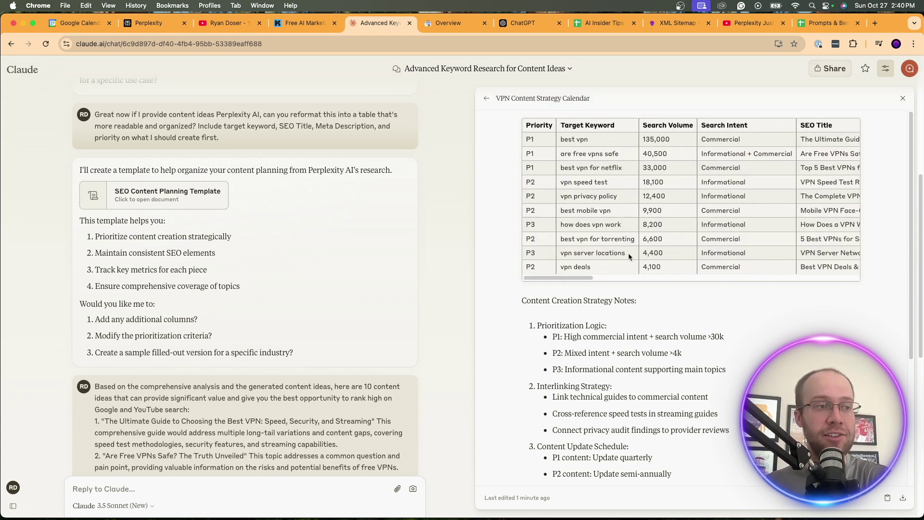
{"action": "scroll", "coordinate": [293, 282], "scroll_direction": "down", "scroll_amount": 5}
{"action": "triple_click", "coordinate": [293, 281]}
{"action": "left_click", "coordinate": [293, 282]}
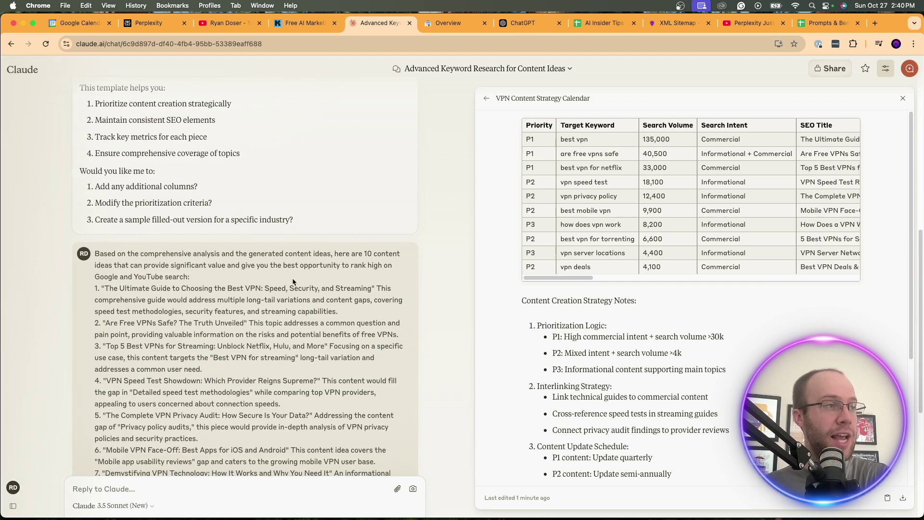
{"action": "left_click_drag", "start_coordinate": [495, 98], "coordinate": [591, 94]}
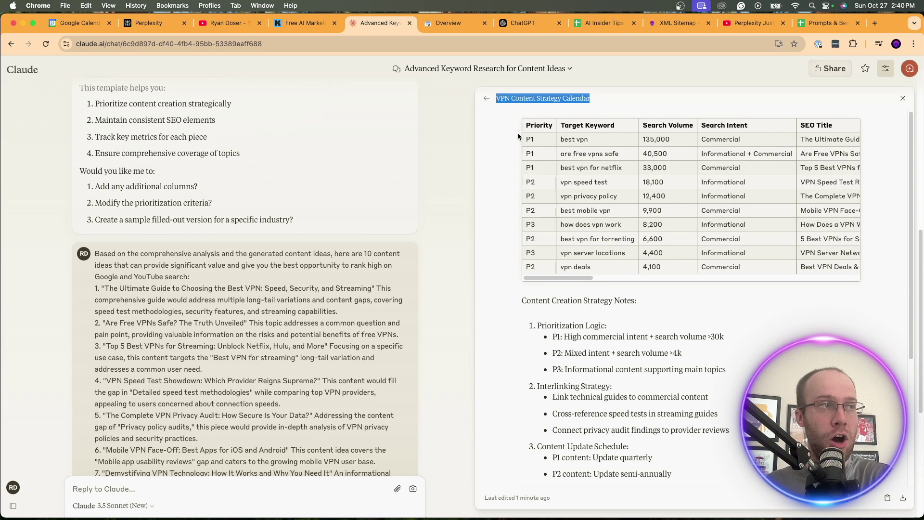
{"action": "left_click_drag", "start_coordinate": [528, 126], "coordinate": [548, 126]}
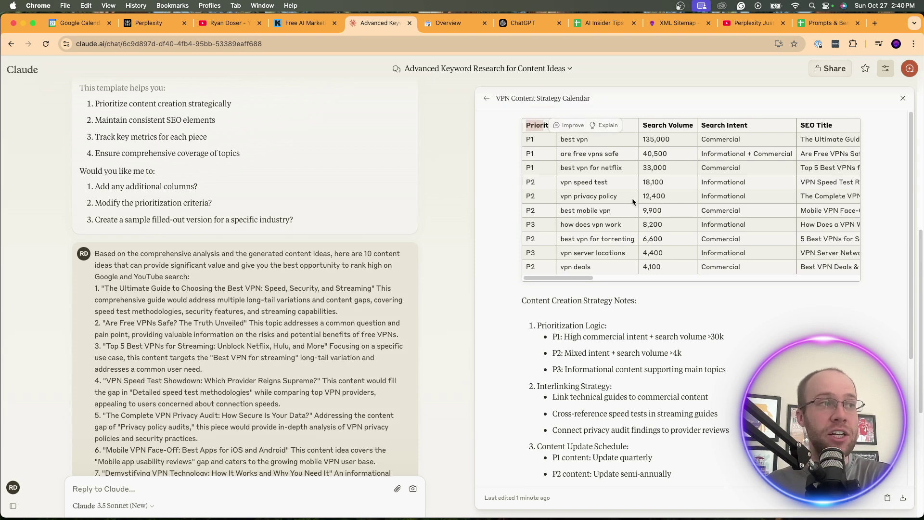
{"action": "left_click", "coordinate": [660, 122]}
Scroll across the calendar's columns and down to the content strategy notes
{"action": "scroll", "coordinate": [722, 121], "scroll_direction": "right", "scroll_amount": 10}
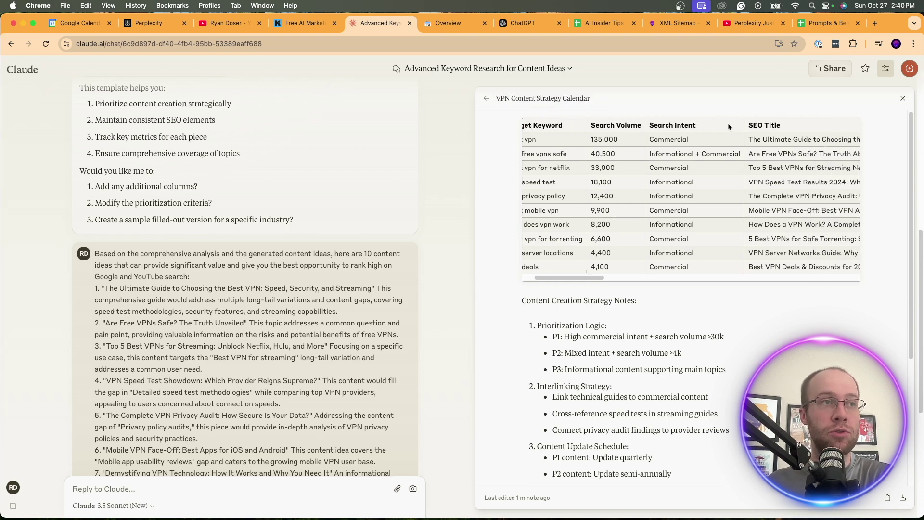
{"action": "scroll", "coordinate": [751, 137], "scroll_direction": "right", "scroll_amount": 10}
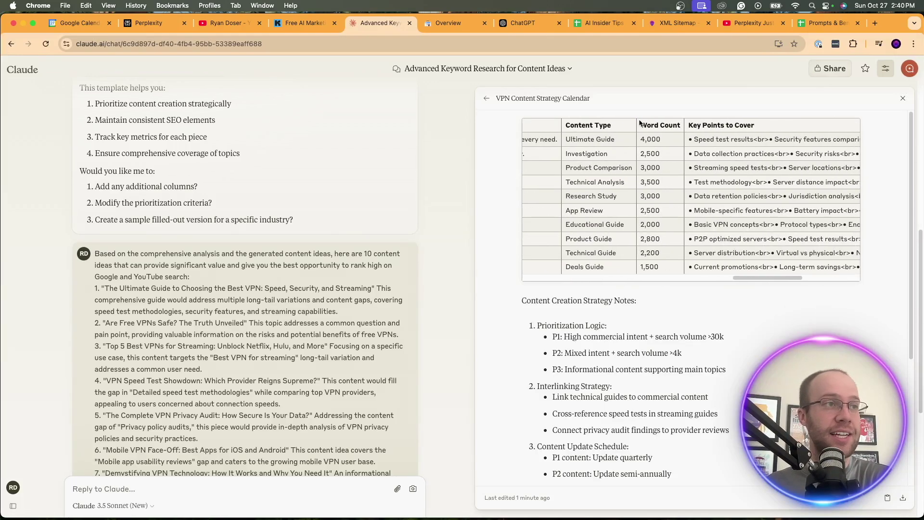
{"action": "scroll", "coordinate": [732, 140], "scroll_direction": "right", "scroll_amount": 3}
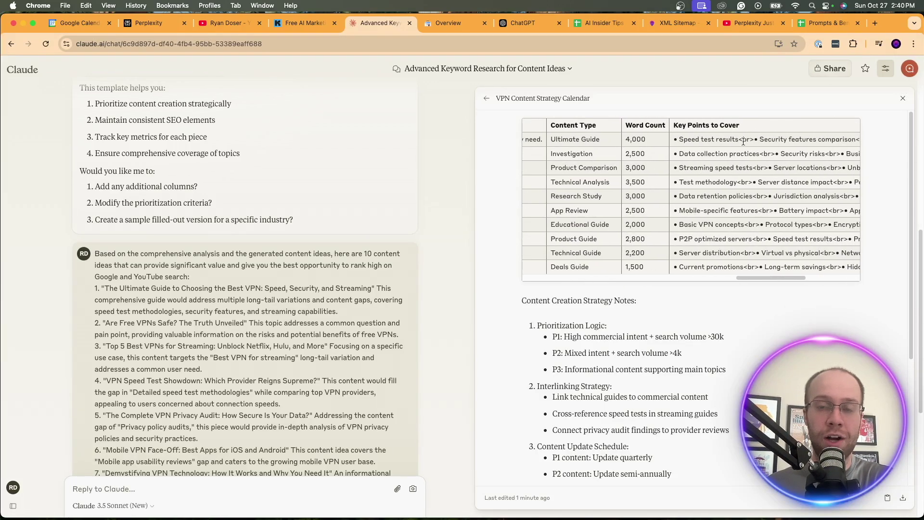
{"action": "scroll", "coordinate": [743, 141], "scroll_direction": "left", "scroll_amount": 20}
{"action": "scroll", "coordinate": [693, 310], "scroll_direction": "down", "scroll_amount": 5}
{"action": "left_click_drag", "start_coordinate": [722, 365], "coordinate": [608, 221]}
{"action": "left_click", "coordinate": [609, 225]}
{"action": "scroll", "coordinate": [612, 232], "scroll_direction": "up", "scroll_amount": 5}
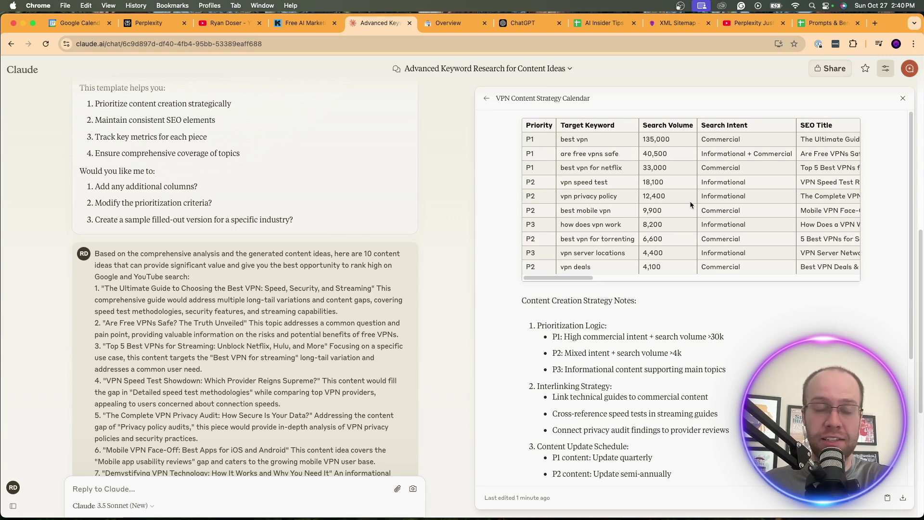
{"action": "scroll", "coordinate": [689, 201], "scroll_direction": "right", "scroll_amount": 10}
{"action": "scroll", "coordinate": [689, 204], "scroll_direction": "left", "scroll_amount": 10}
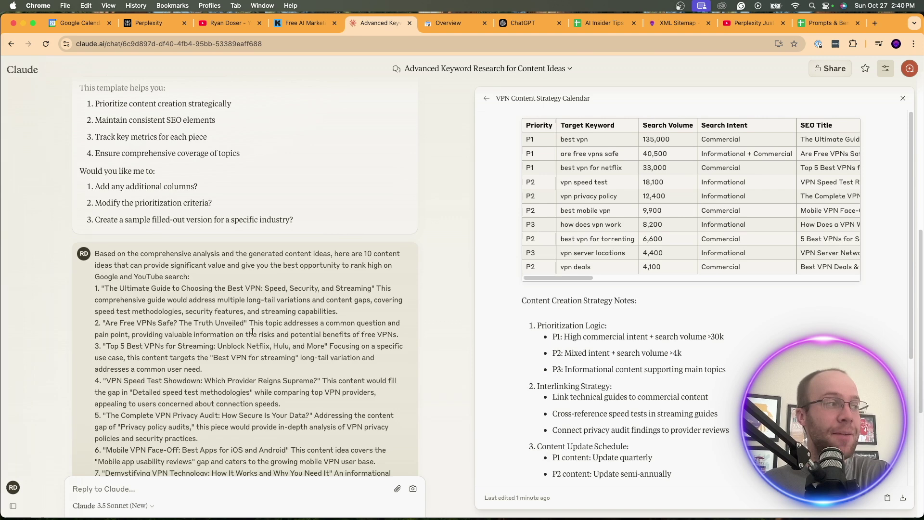
{"action": "scroll", "coordinate": [282, 325], "scroll_direction": "up", "scroll_amount": 10}
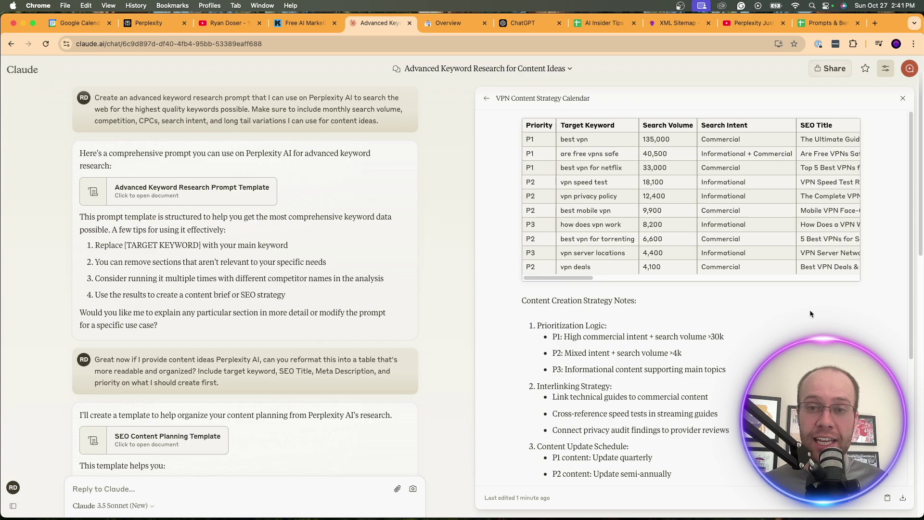
Go back to Perplexity and open the Create a Space form from the Spaces page
{"action": "left_click", "coordinate": [138, 23]}
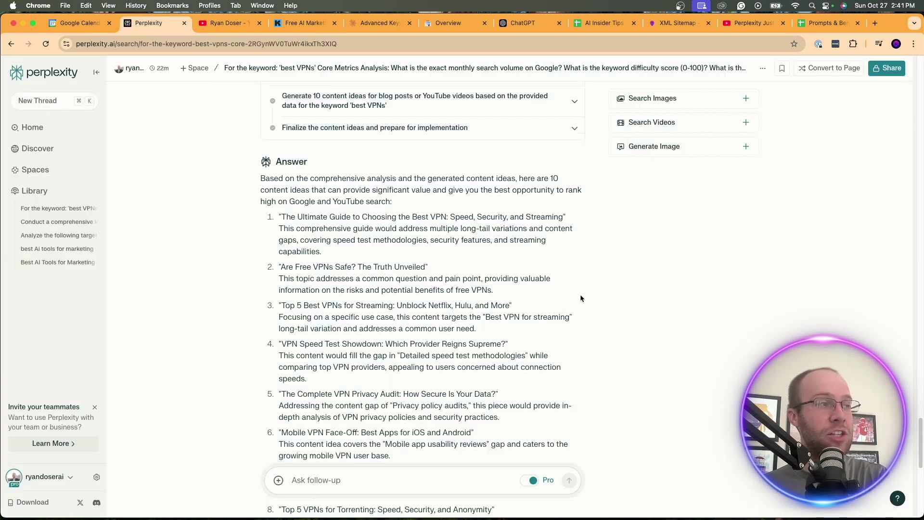
{"action": "scroll", "coordinate": [575, 293], "scroll_direction": "up", "scroll_amount": 20}
{"action": "scroll", "coordinate": [502, 283], "scroll_direction": "down", "scroll_amount": 15}
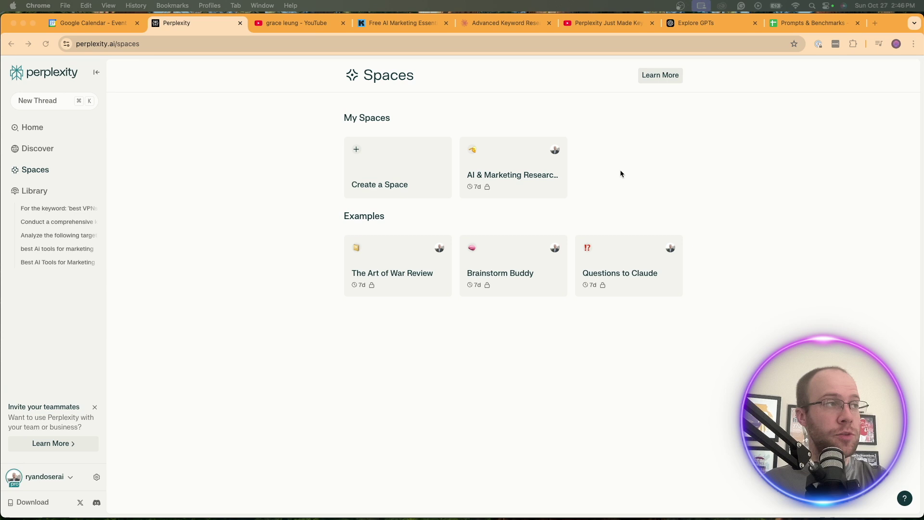
{"action": "left_click_drag", "start_coordinate": [361, 77], "coordinate": [413, 80]}
{"action": "left_click", "coordinate": [863, 187]}
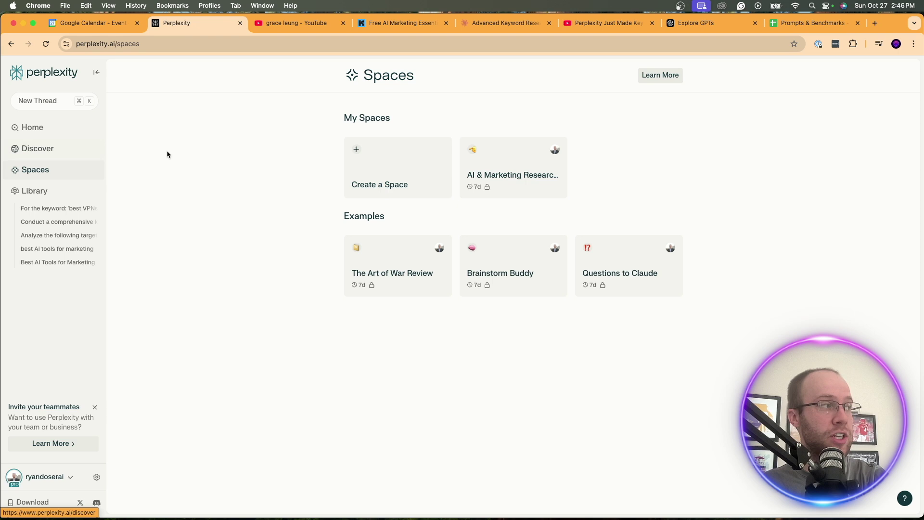
{"action": "left_click", "coordinate": [391, 168]}
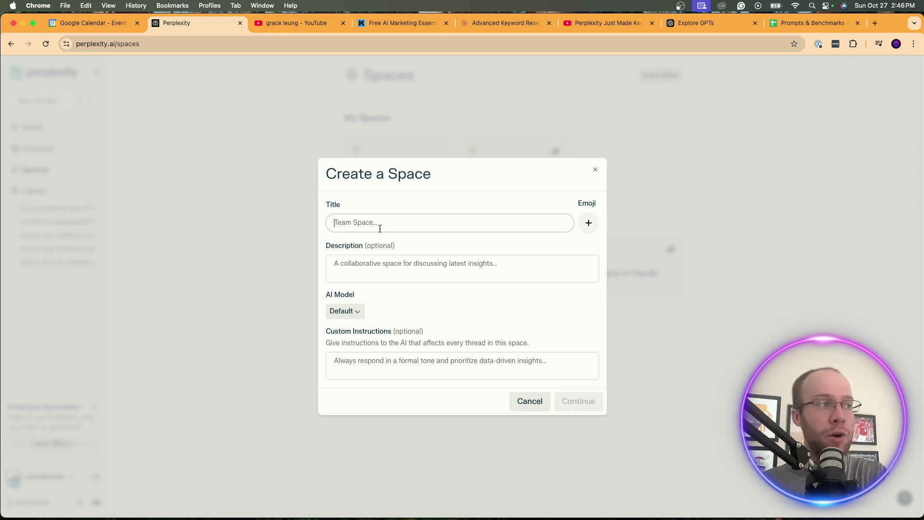
Title the space 'Keyword Research Assistant', give it the pointing emoji, and add a keyword-research description
{"action": "type", "text": "Keyword Research"}
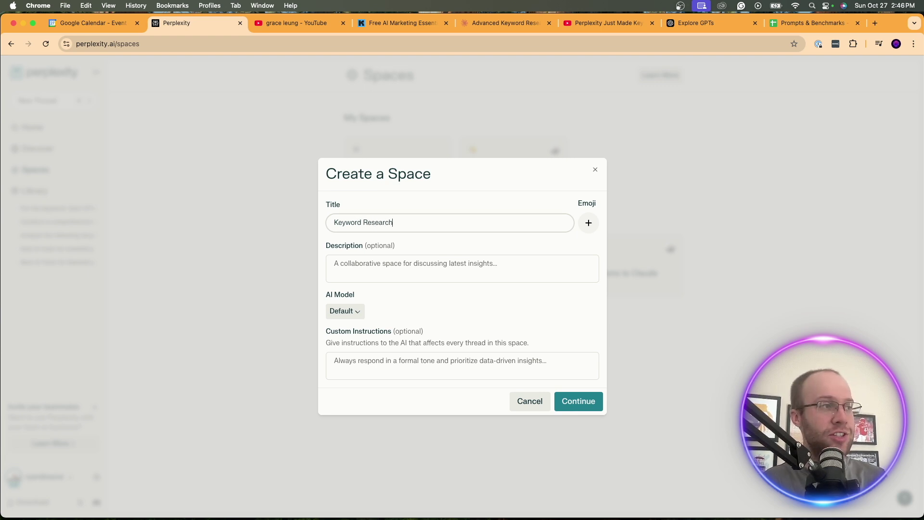
{"action": "type", "text": "Assistant"}
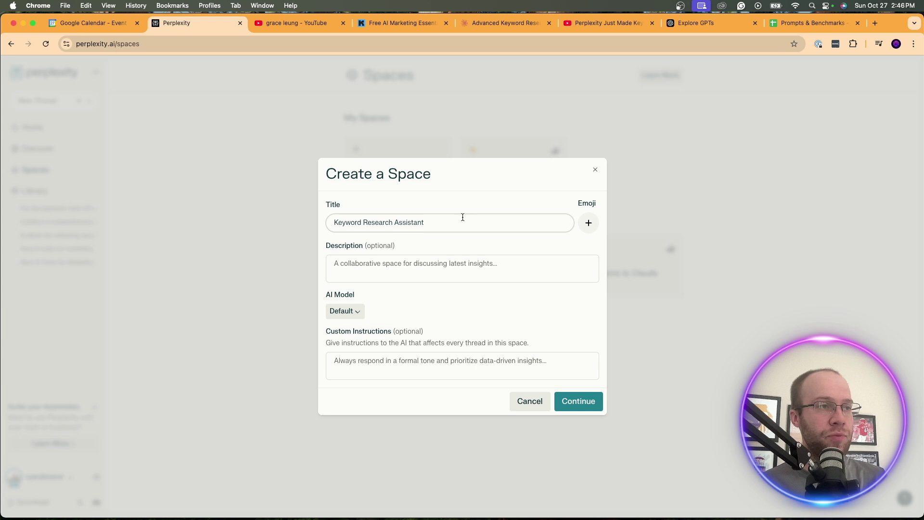
{"action": "left_click", "coordinate": [588, 222]}
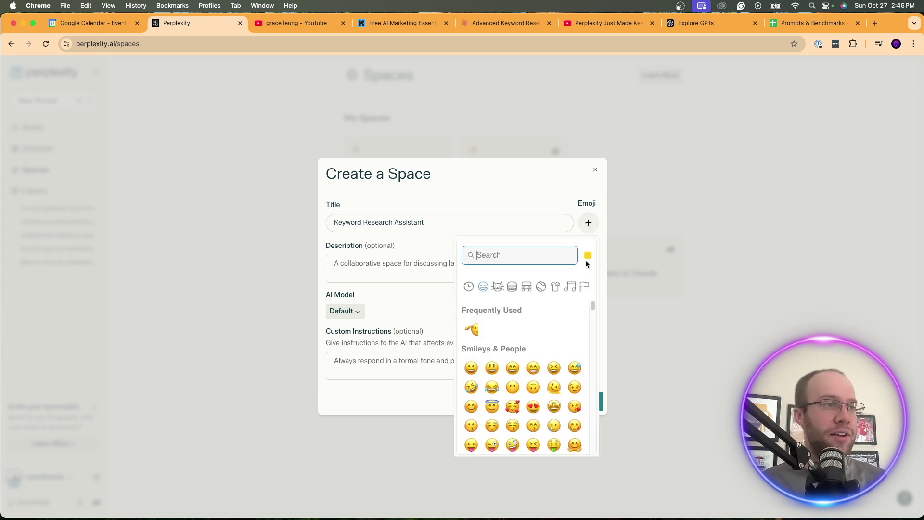
{"action": "left_click", "coordinate": [472, 328]}
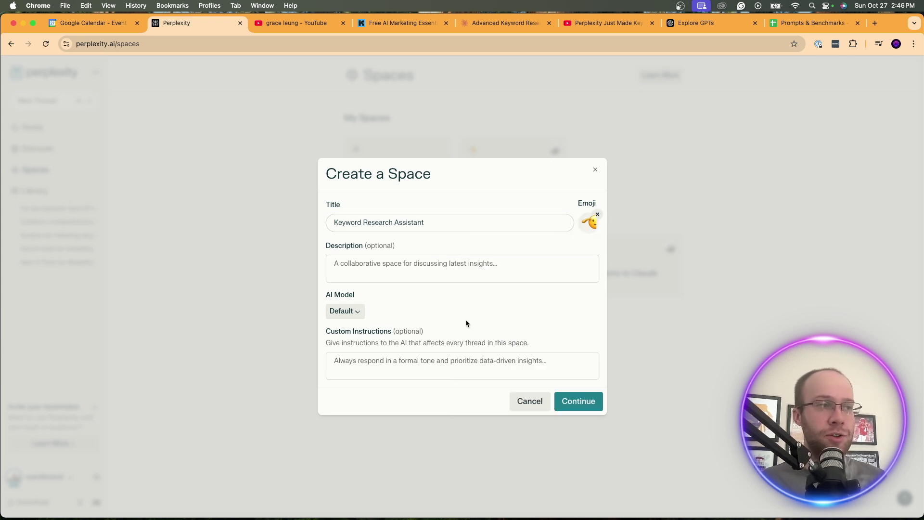
{"action": "left_click", "coordinate": [398, 265]}
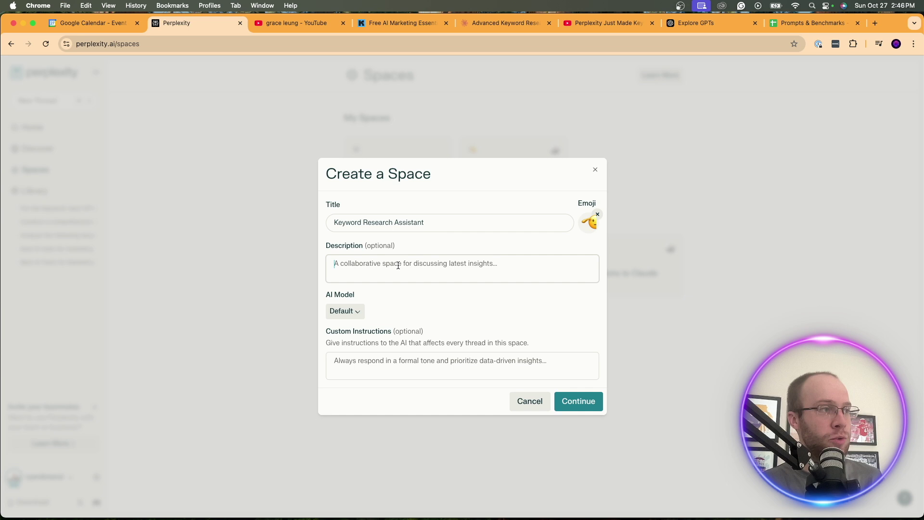
{"action": "type", "text": "A space for key"}
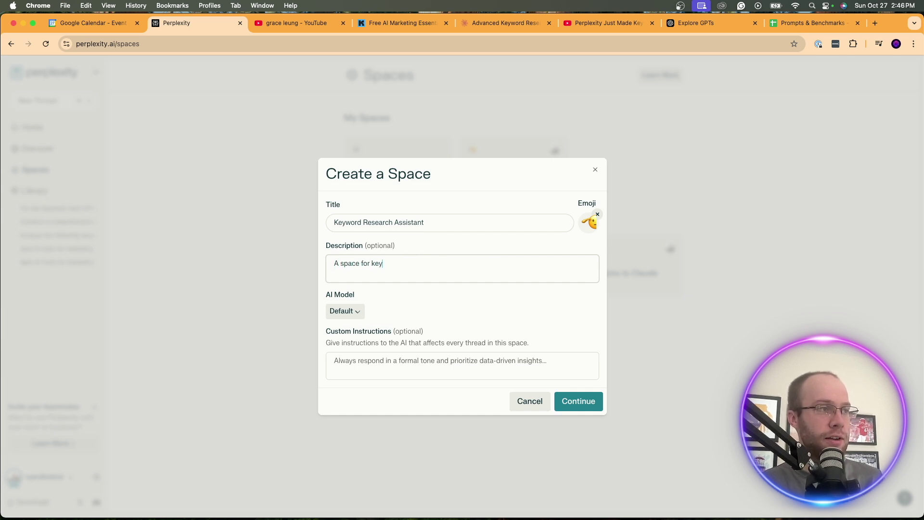
{"action": "type", "text": "word research"}
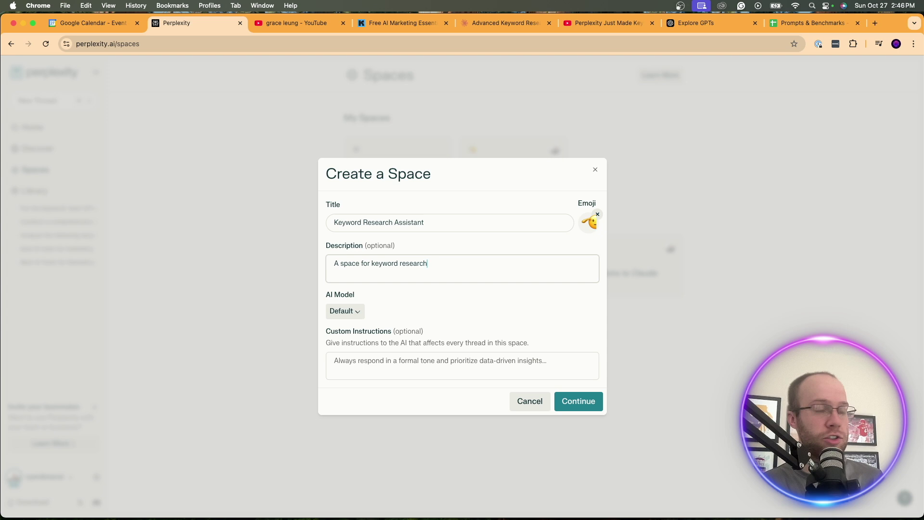
Keep Default as the AI model and check the YouTube tutorial's example custom instructions
{"action": "left_click", "coordinate": [343, 313]}
{"action": "left_click", "coordinate": [385, 311]}
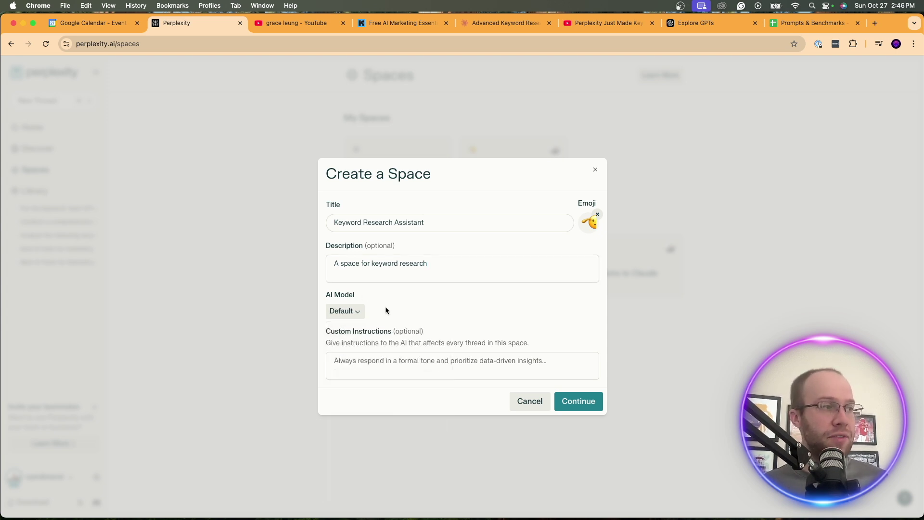
{"action": "left_click", "coordinate": [359, 310]}
{"action": "left_click", "coordinate": [413, 299]}
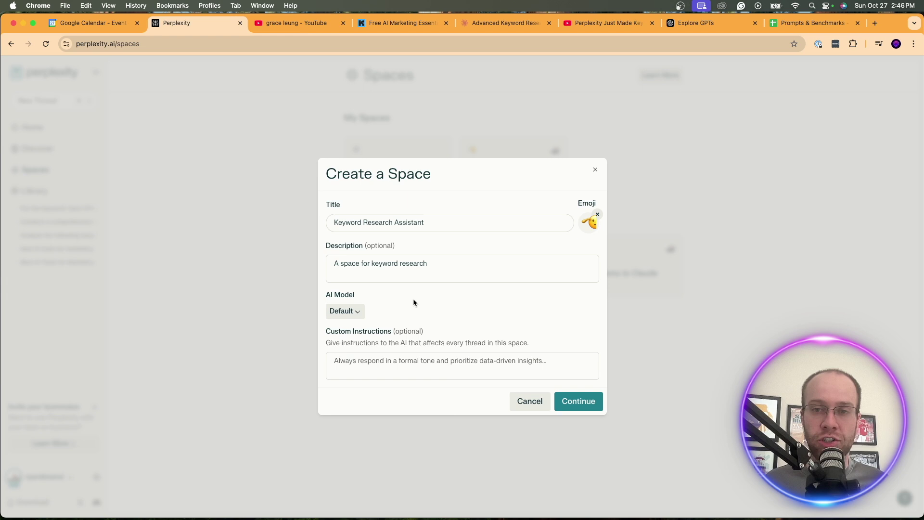
{"action": "left_click", "coordinate": [410, 362]}
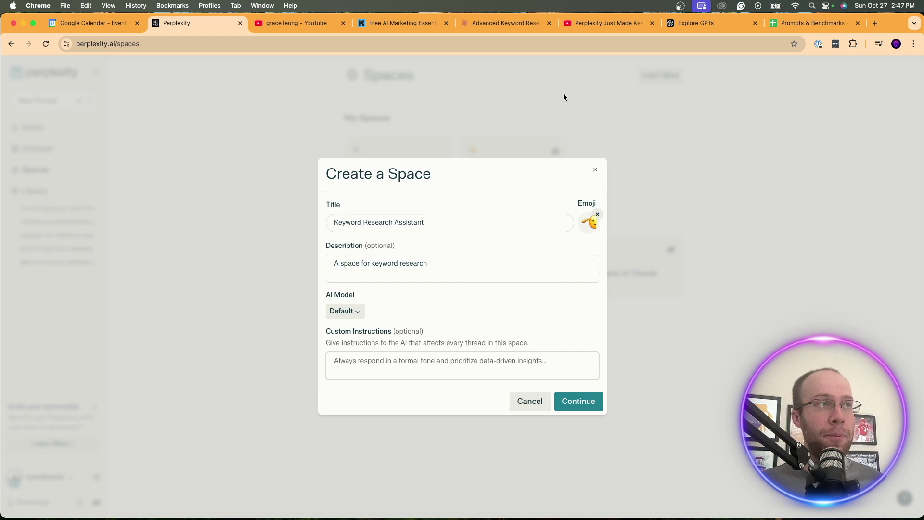
{"action": "left_click", "coordinate": [596, 24]}
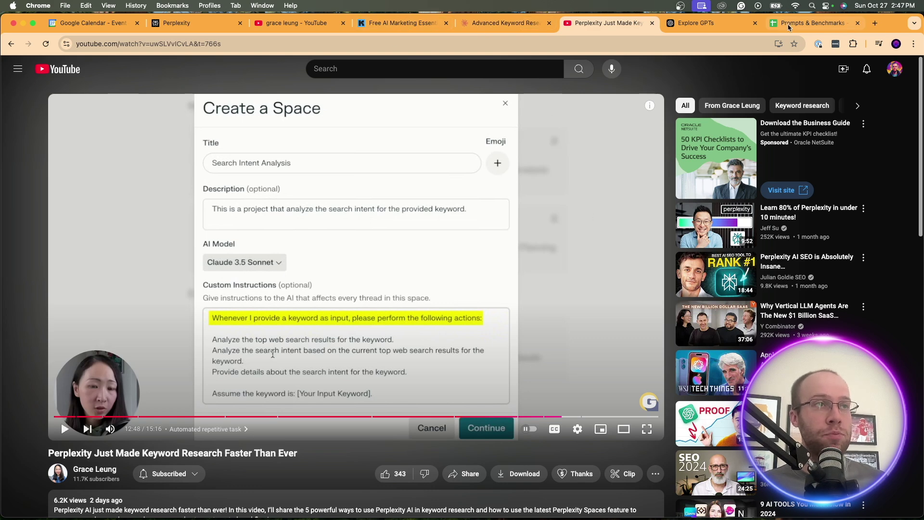
{"action": "left_click", "coordinate": [225, 25]}
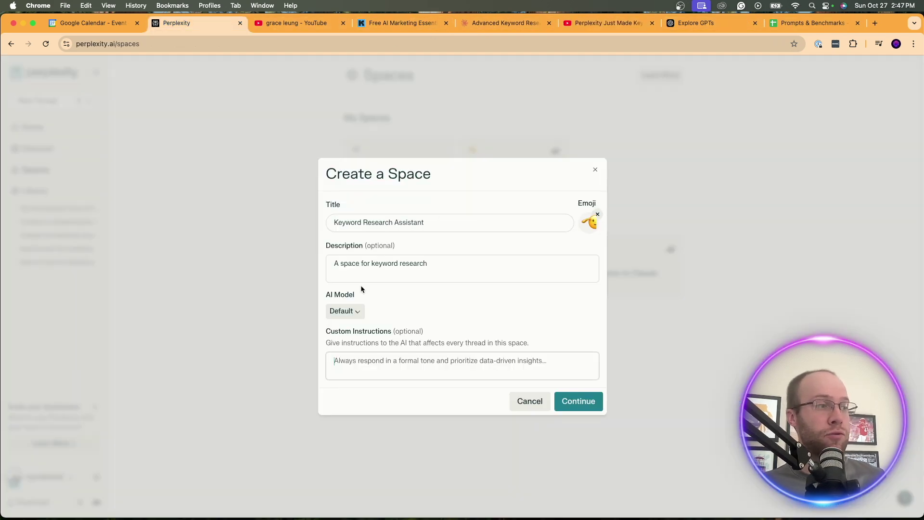
Paste the search-intent analysis prompt into Custom Instructions and review its steps
{"action": "left_click", "coordinate": [393, 360]}
{"action": "type", "text": "When I provide a keyword as an input, perform the following actions:  - Analyze the top web search results for the keyword - Analyze the search intent based on the current top web search results for the keyword - Provide details about the search intent for the keyword  Assume the keyword is: [Your Input Keyword]"}
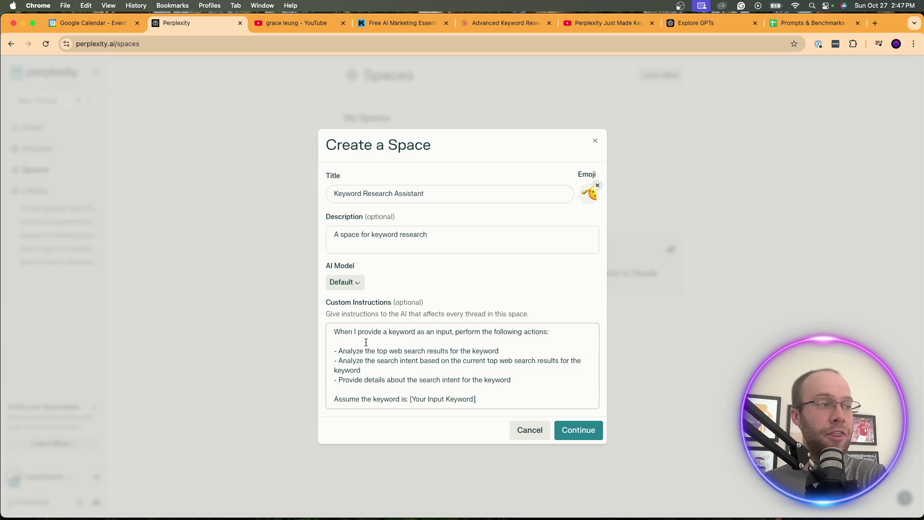
{"action": "left_click_drag", "start_coordinate": [334, 332], "coordinate": [547, 334]}
{"action": "left_click", "coordinate": [546, 337]}
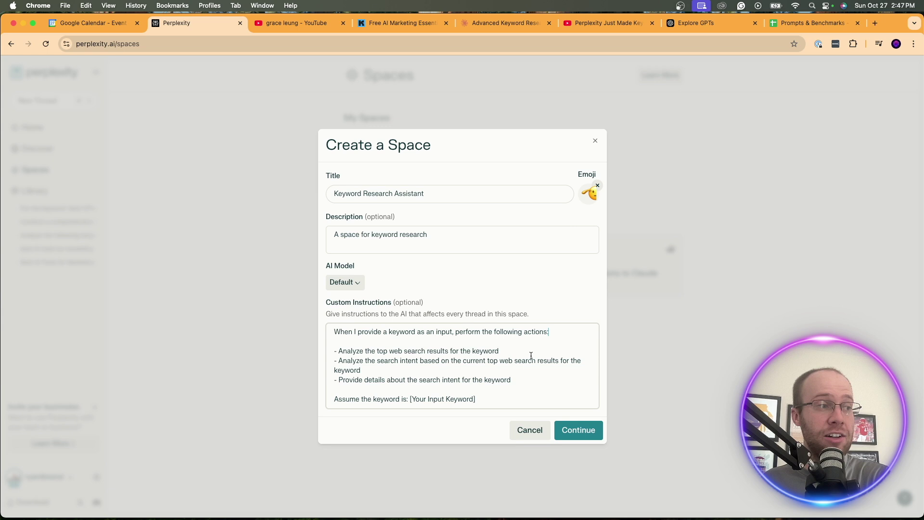
{"action": "left_click_drag", "start_coordinate": [500, 352], "coordinate": [336, 379]}
{"action": "left_click", "coordinate": [370, 354]}
{"action": "left_click", "coordinate": [573, 371]}
{"action": "left_click", "coordinate": [337, 375]}
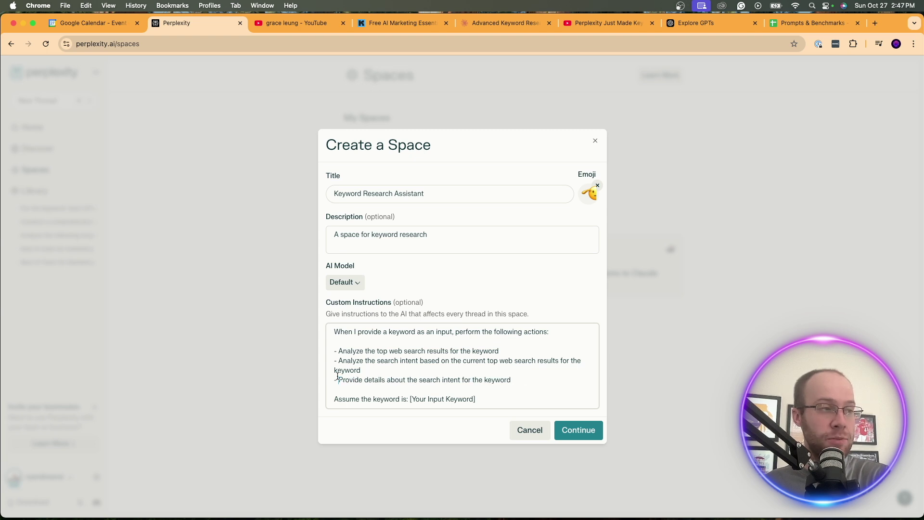
Check the keyword placeholder line, then create the Keyword Research Assistant space
{"action": "left_click_drag", "start_coordinate": [492, 403], "coordinate": [399, 399]}
{"action": "left_click", "coordinate": [481, 402]}
{"action": "left_click_drag", "start_coordinate": [501, 402], "coordinate": [404, 399]}
{"action": "left_click", "coordinate": [400, 399]}
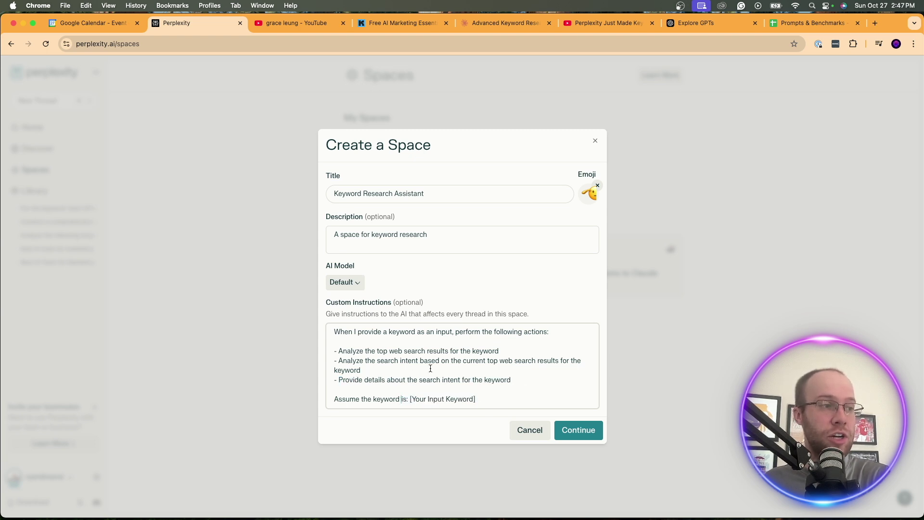
{"action": "left_click", "coordinate": [580, 438]}
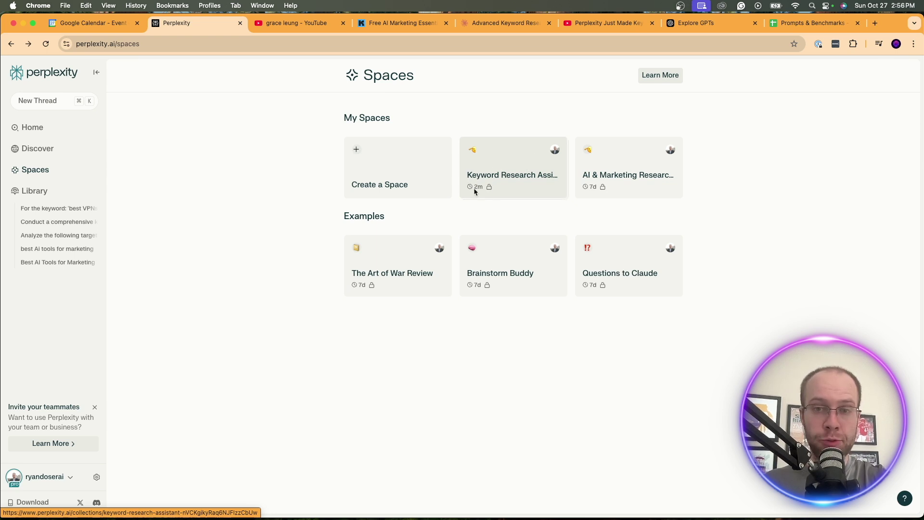
Open the Keyword Research Assistant space, review its instructions in the settings, and click Update
{"action": "left_click", "coordinate": [526, 164]}
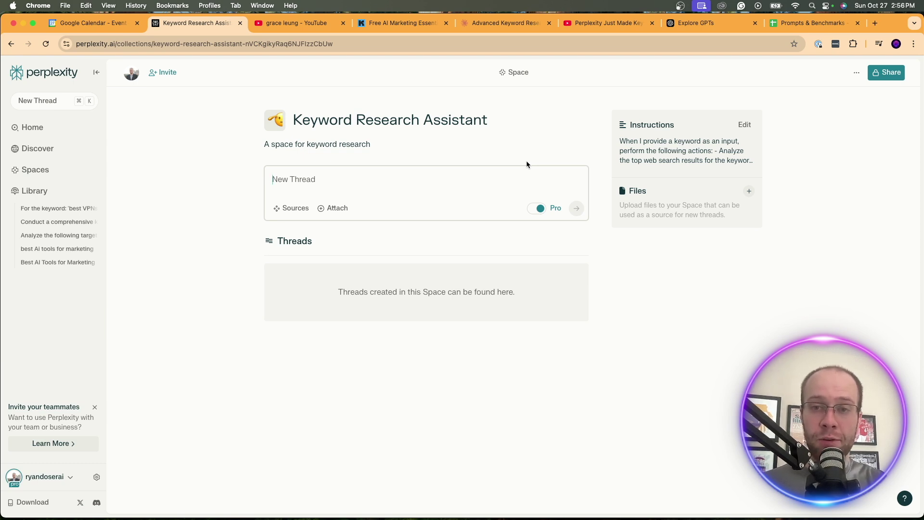
{"action": "left_click", "coordinate": [804, 219]}
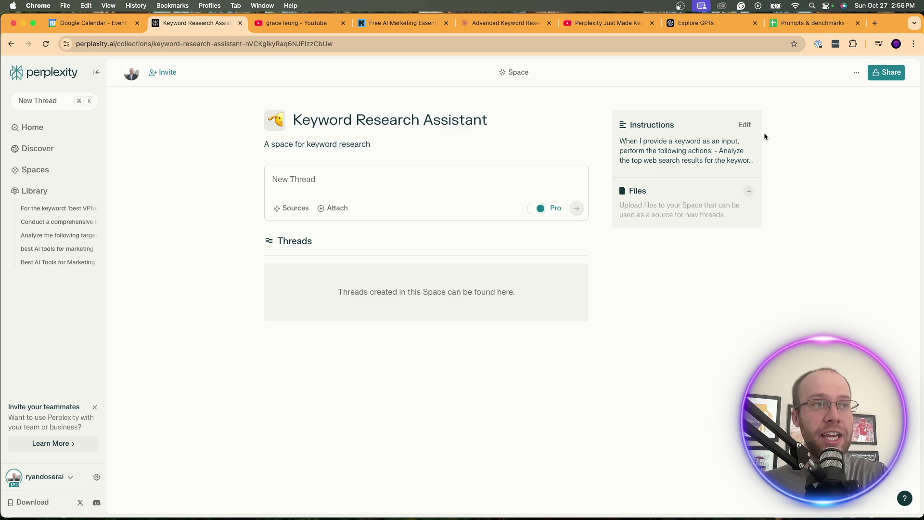
{"action": "left_click", "coordinate": [736, 130]}
{"action": "left_click_drag", "start_coordinate": [495, 339], "coordinate": [319, 266]}
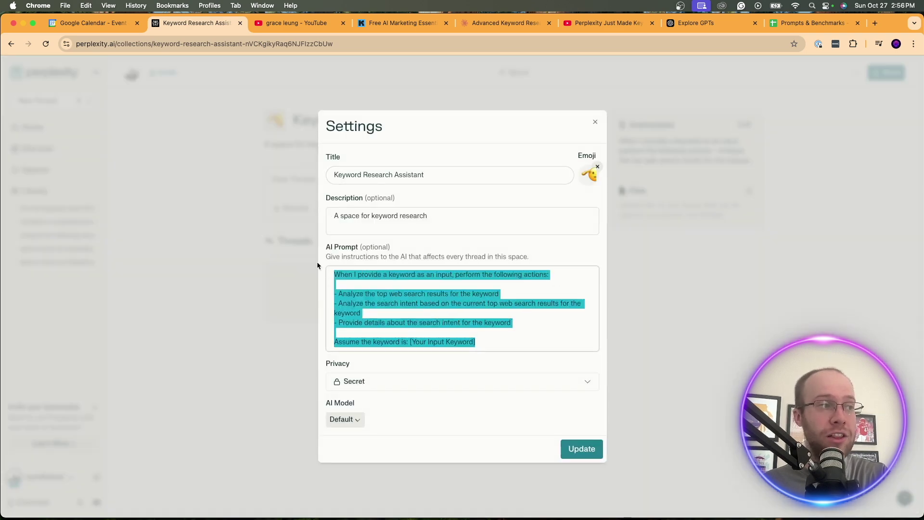
{"action": "key", "text": "Escape"}
{"action": "left_click", "coordinate": [743, 125]}
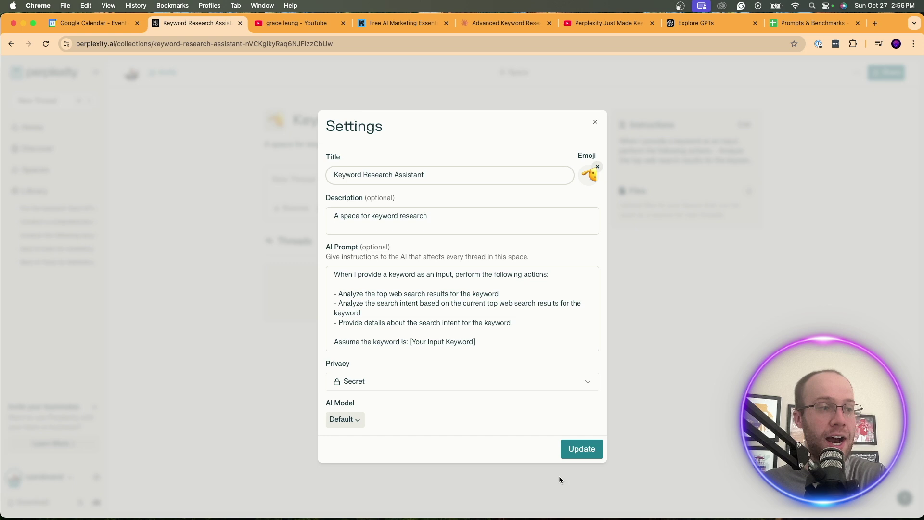
{"action": "left_click", "coordinate": [581, 448]}
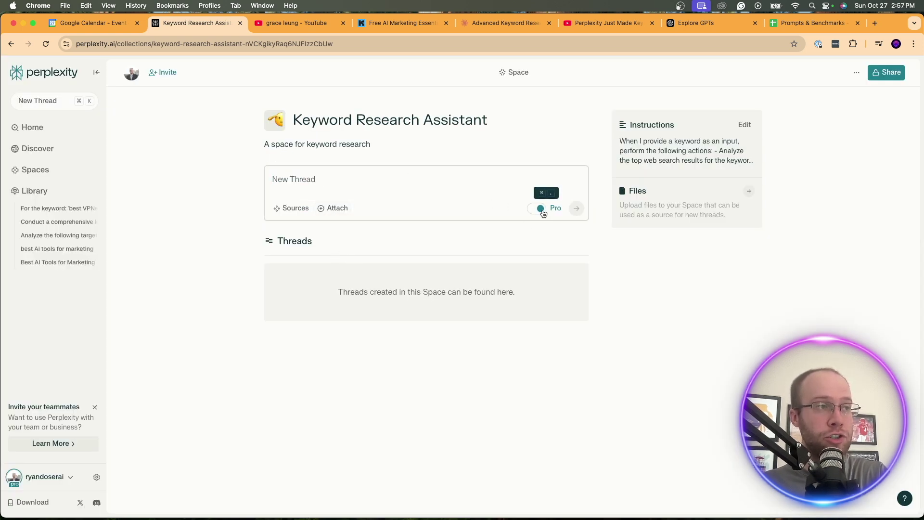
Submit Keyword = 'best VPNs' in the space and check the resulting thread title
{"action": "left_click", "coordinate": [291, 207]}
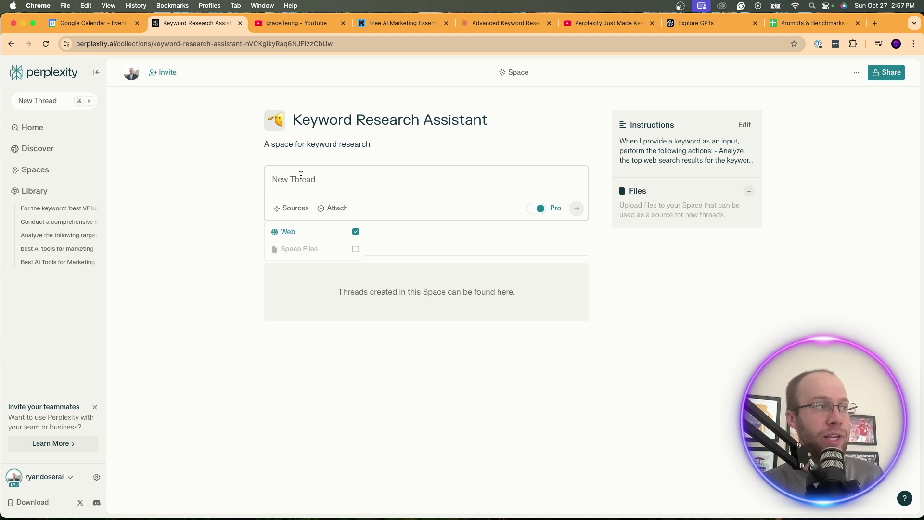
{"action": "type", "text": "Keyword"}
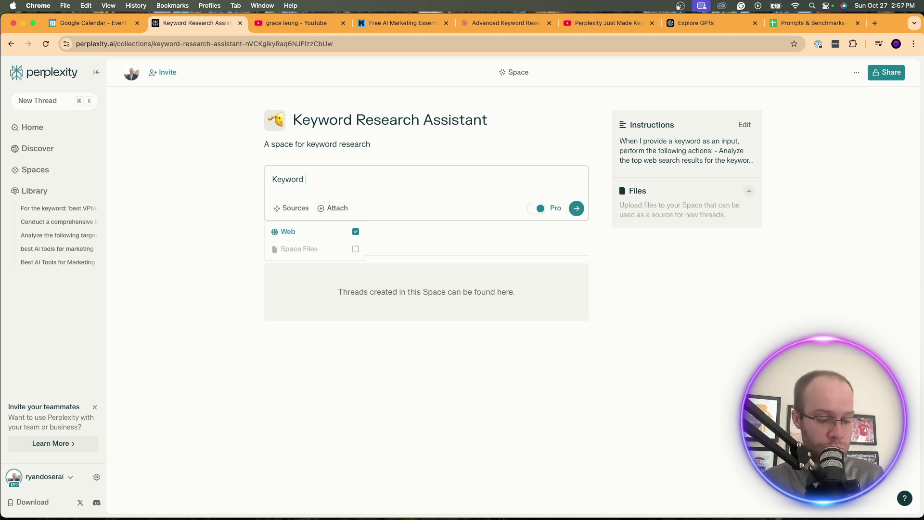
{"action": "type", "text": " = 'f"}
{"action": "type", "text": "est VPNs"}
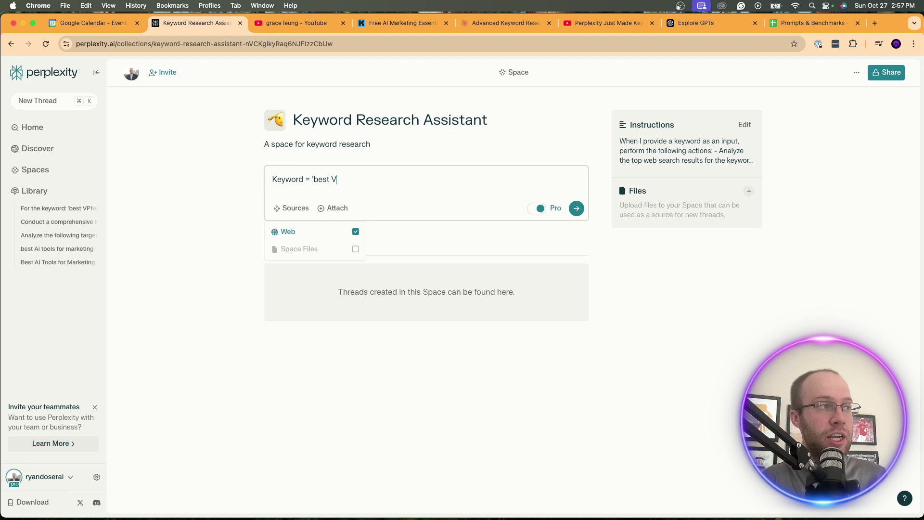
{"action": "left_click", "coordinate": [576, 208]}
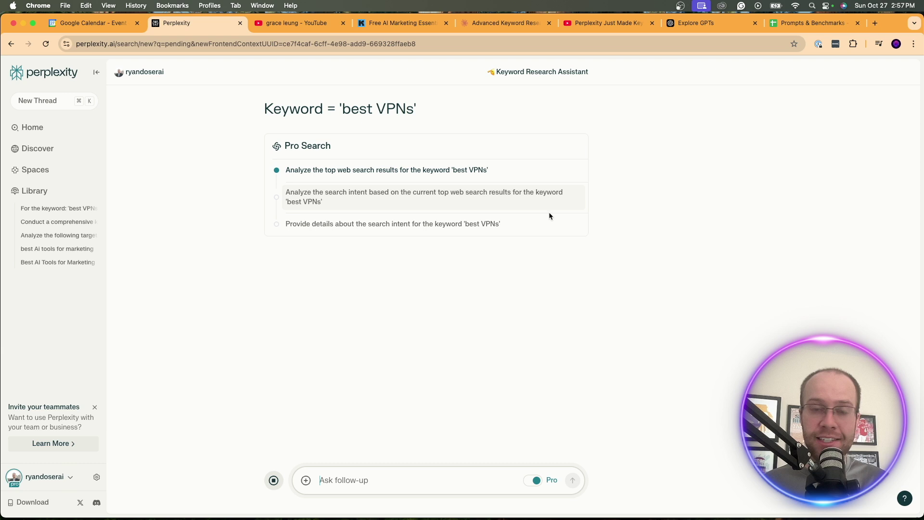
{"action": "left_click_drag", "start_coordinate": [433, 116], "coordinate": [246, 112]}
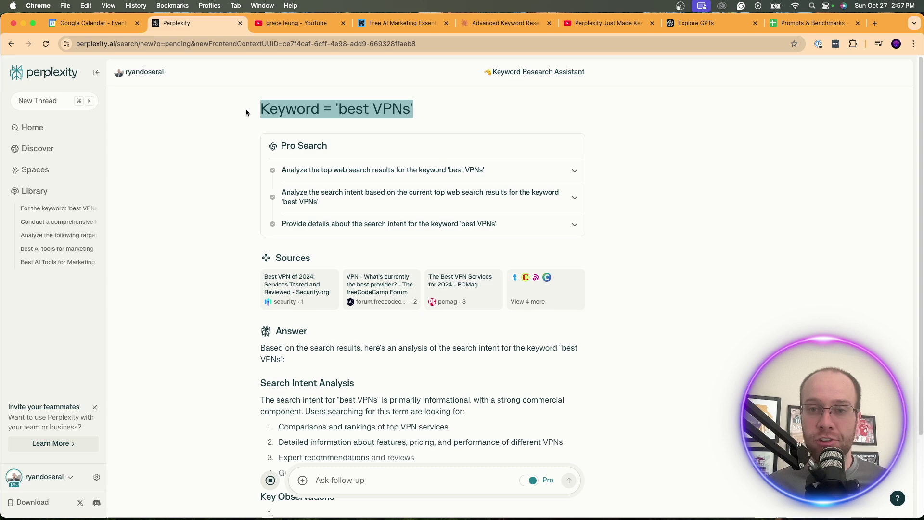
{"action": "left_click", "coordinate": [266, 111]}
{"action": "left_click_drag", "start_coordinate": [266, 111], "coordinate": [435, 108]}
{"action": "left_click", "coordinate": [435, 108]}
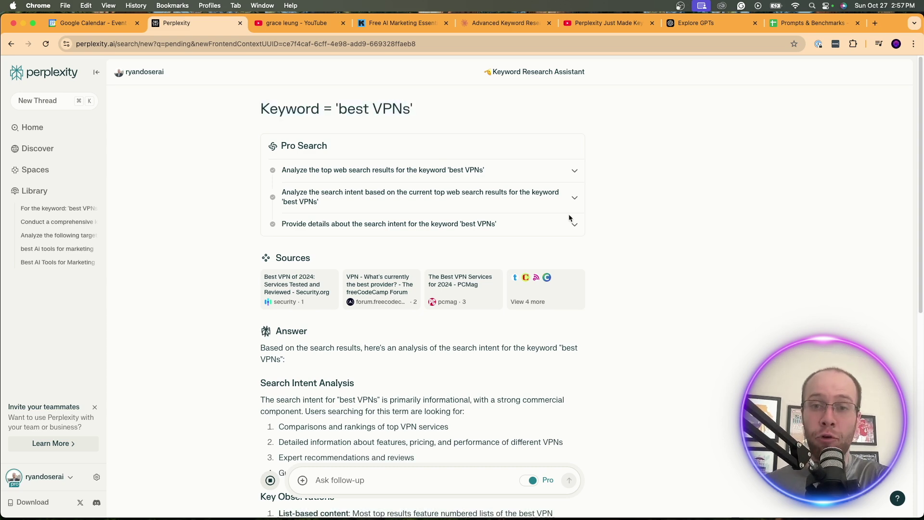
Read through the answer's Search Intent Analysis and Key Observations for 'best VPNs'
{"action": "scroll", "coordinate": [569, 218], "scroll_direction": "down", "scroll_amount": 1}
{"action": "scroll", "coordinate": [569, 218], "scroll_direction": "down", "scroll_amount": 3}
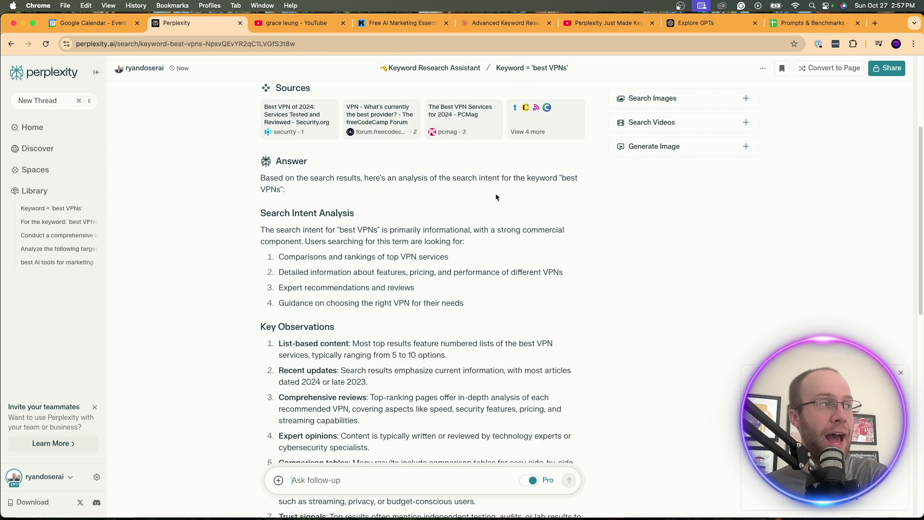
{"action": "left_click_drag", "start_coordinate": [261, 178], "coordinate": [337, 178]}
{"action": "left_click", "coordinate": [337, 178]}
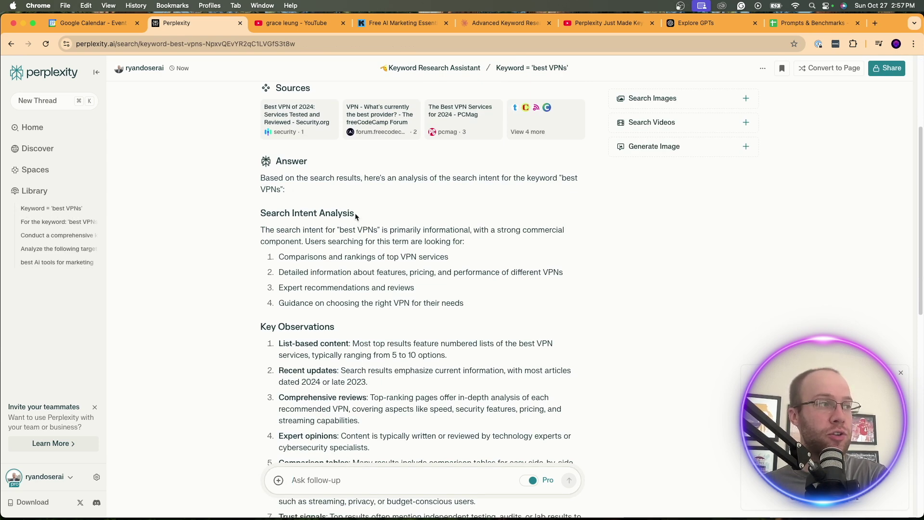
{"action": "left_click_drag", "start_coordinate": [356, 216], "coordinate": [263, 214]}
{"action": "left_click", "coordinate": [343, 246]}
{"action": "left_click_drag", "start_coordinate": [479, 229], "coordinate": [322, 243]}
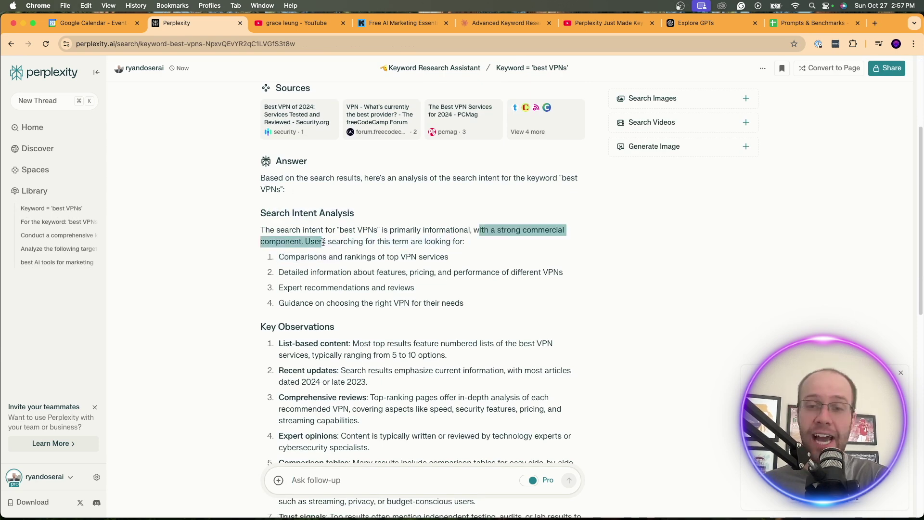
{"action": "left_click", "coordinate": [323, 242]}
{"action": "scroll", "coordinate": [337, 229], "scroll_direction": "down", "scroll_amount": 3}
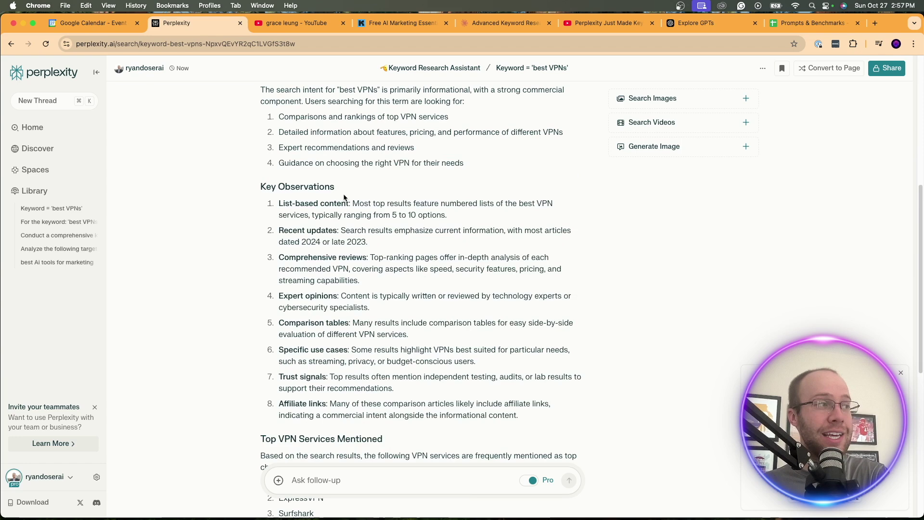
{"action": "left_click_drag", "start_coordinate": [529, 412], "coordinate": [268, 189]}
{"action": "left_click", "coordinate": [613, 300]}
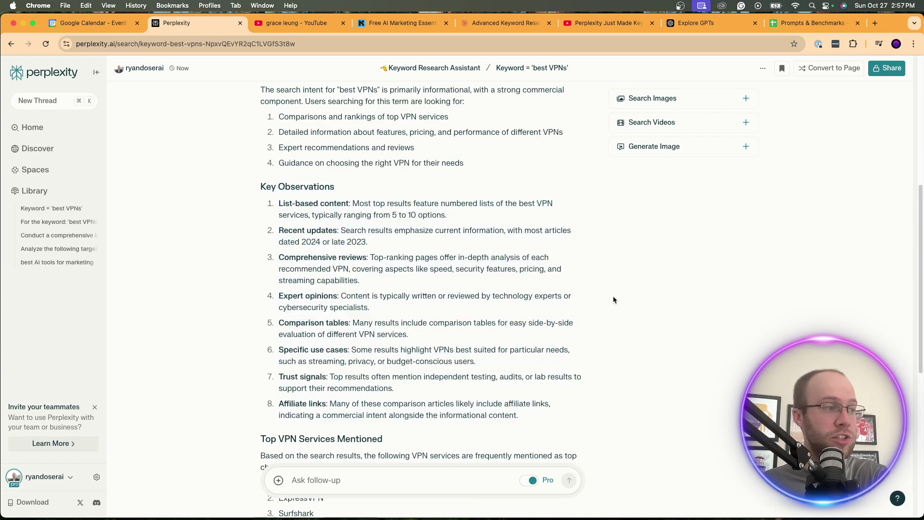
Review the Top VPN Services Mentioned, then reopen the Keyword Research Assistant space from Spaces
{"action": "scroll", "coordinate": [613, 300], "scroll_direction": "down", "scroll_amount": 5}
{"action": "left_click_drag", "start_coordinate": [383, 218], "coordinate": [260, 218]}
{"action": "left_click", "coordinate": [349, 245]}
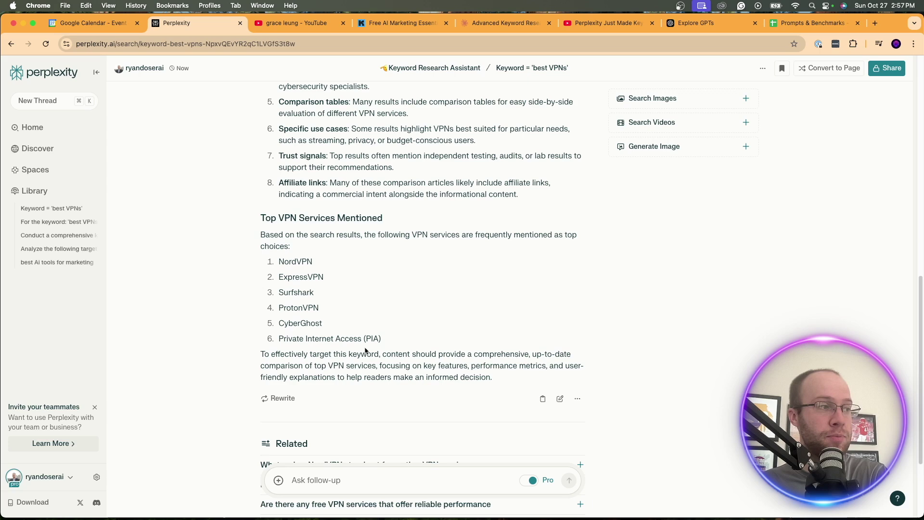
{"action": "scroll", "coordinate": [365, 350], "scroll_direction": "down", "scroll_amount": 3}
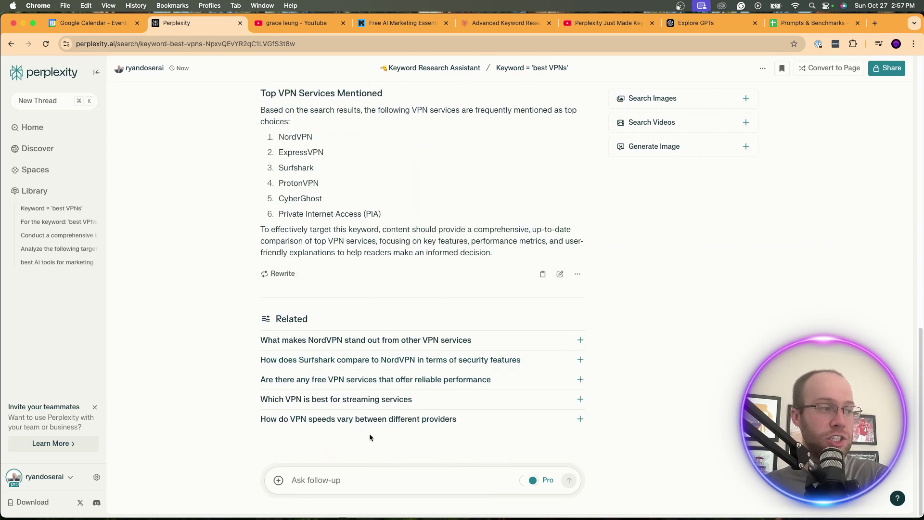
{"action": "scroll", "coordinate": [524, 370], "scroll_direction": "up", "scroll_amount": 10}
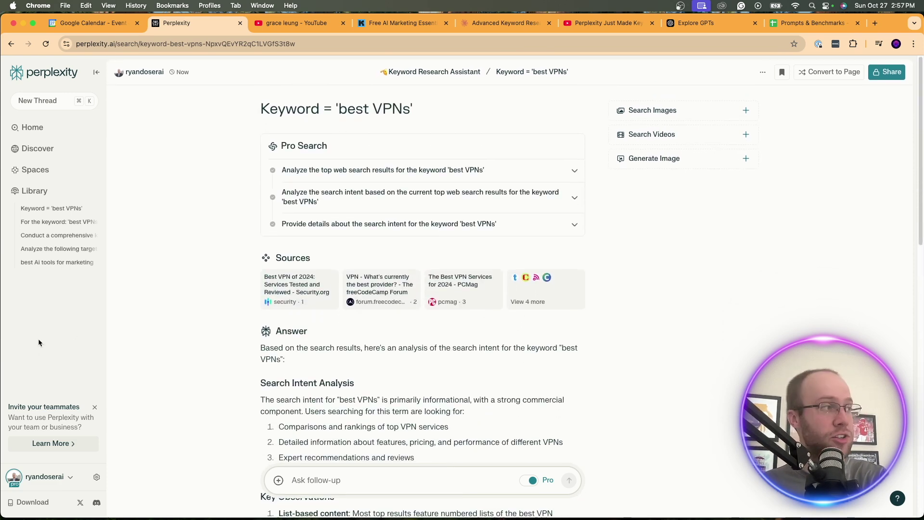
{"action": "left_click", "coordinate": [35, 169]}
{"action": "left_click", "coordinate": [512, 195]}
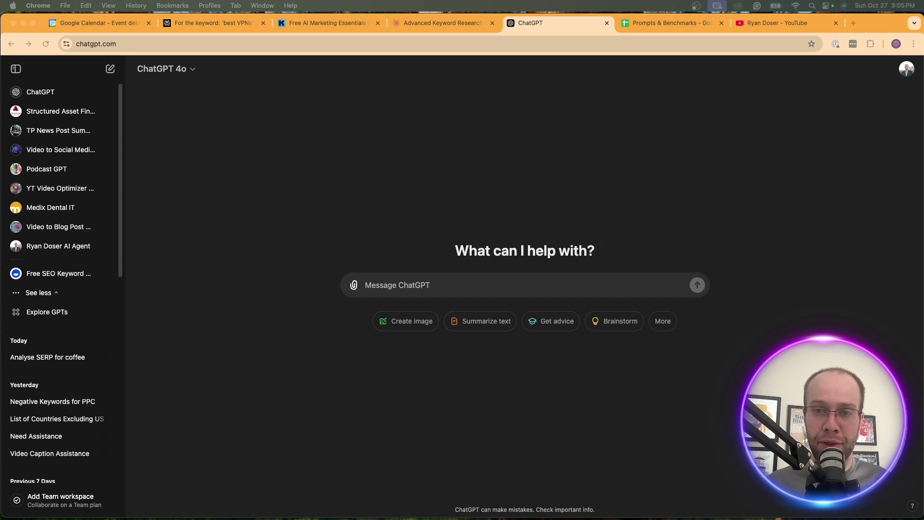
Switch to ChatGPT, open Explore GPTs and search for 'keyword research'
{"action": "left_click", "coordinate": [722, 178]}
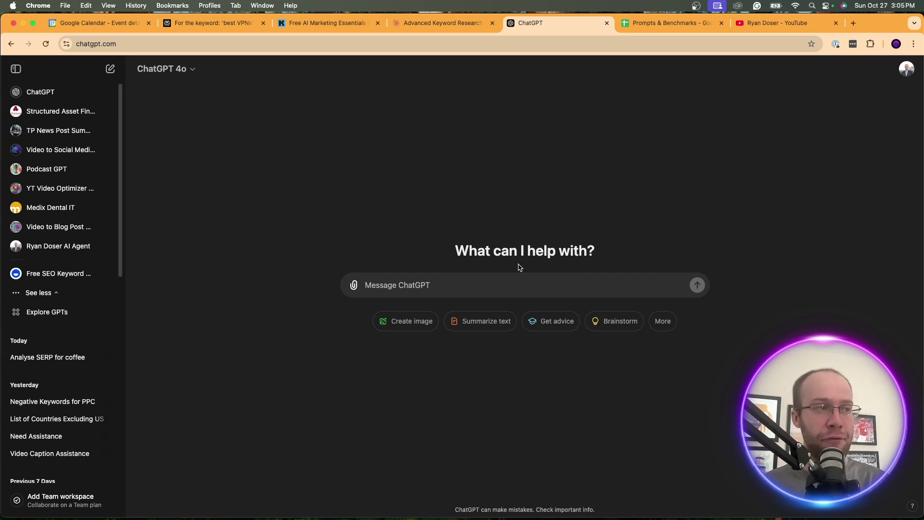
{"action": "left_click", "coordinate": [47, 312]}
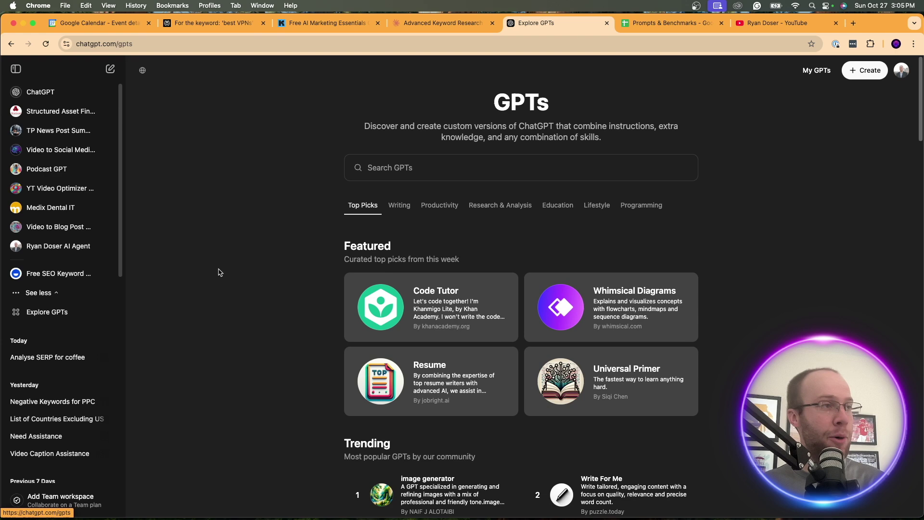
{"action": "left_click", "coordinate": [473, 160]}
{"action": "type", "text": "keyword"}
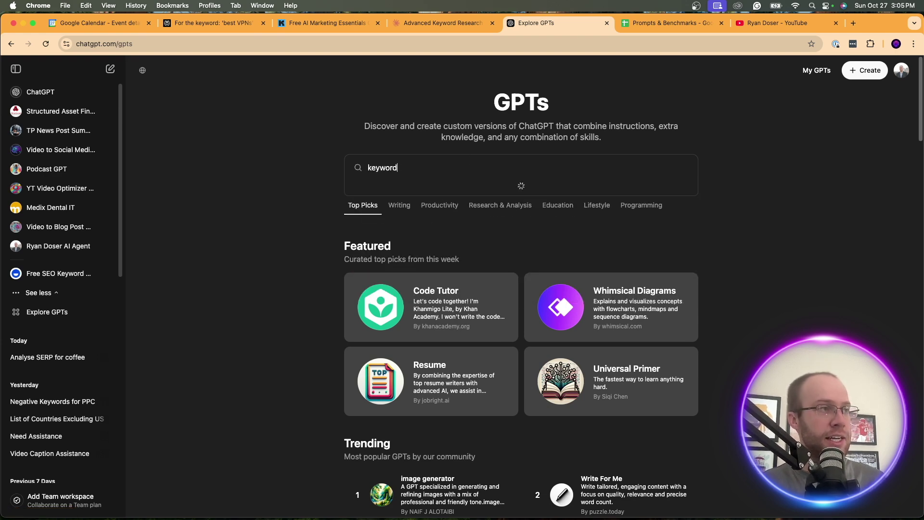
{"action": "type", "text": " research"}
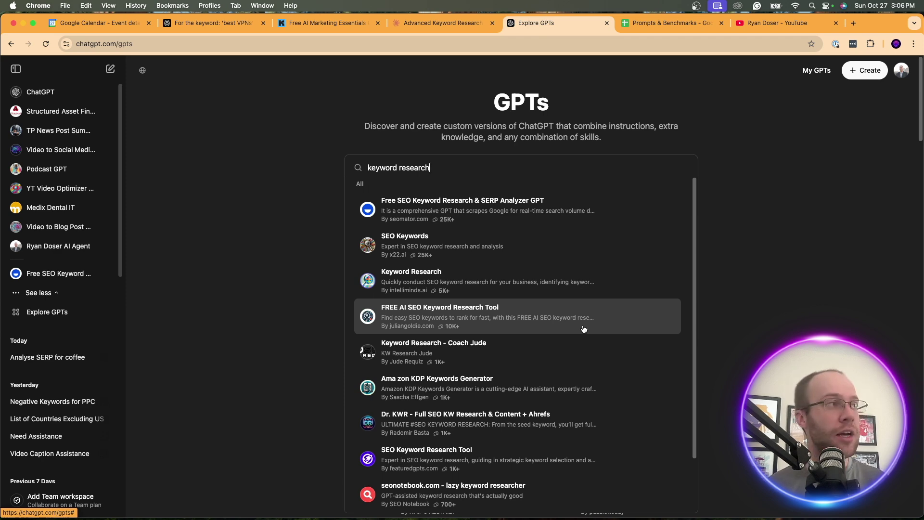
Revisit the earlier 'best VPNs' thread's Pro Search steps, then return to the GPT search results
{"action": "left_click", "coordinate": [212, 23]}
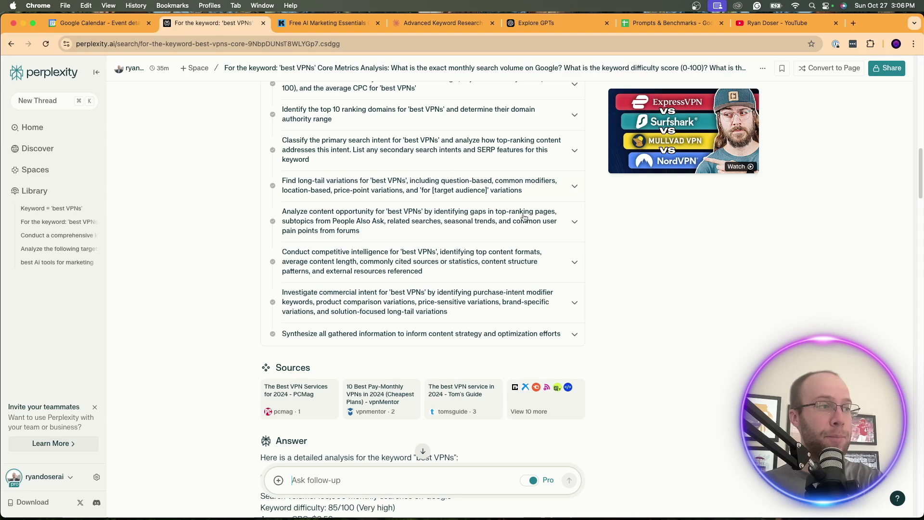
{"action": "scroll", "coordinate": [573, 224], "scroll_direction": "up", "scroll_amount": 6}
{"action": "scroll", "coordinate": [574, 224], "scroll_direction": "down", "scroll_amount": 2}
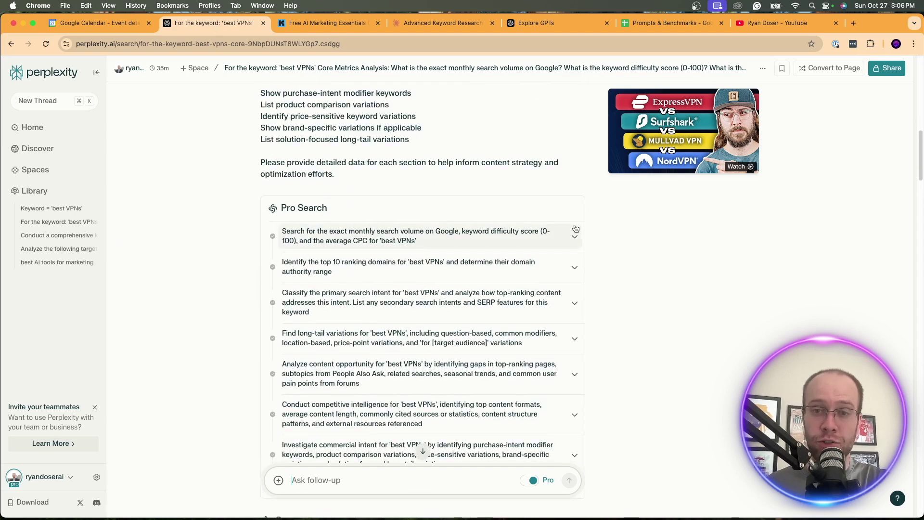
{"action": "scroll", "coordinate": [576, 229], "scroll_direction": "down", "scroll_amount": 3}
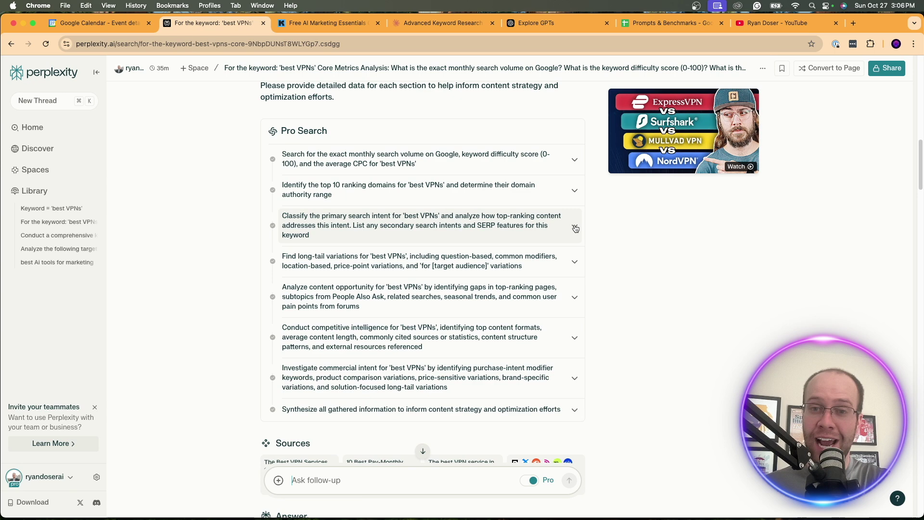
{"action": "key", "text": "super+5"}
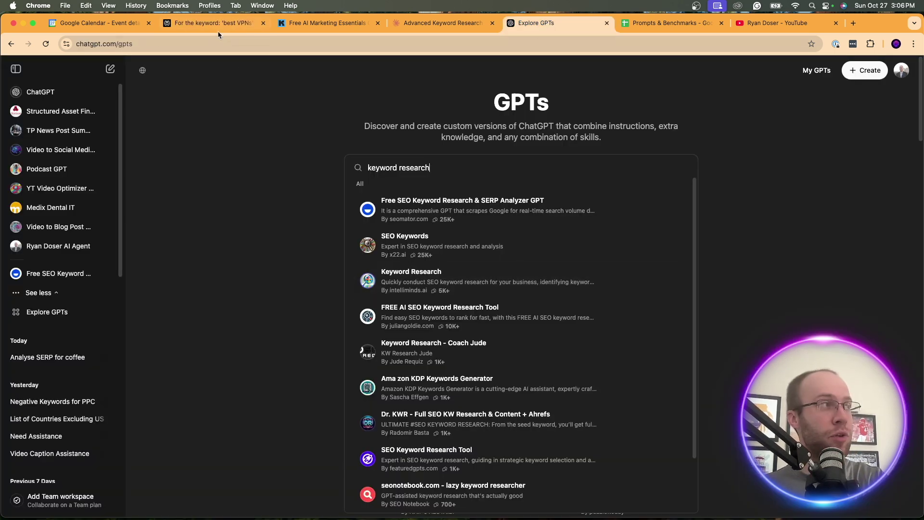
Glance at the free AI Marketing Essentials guide page, then return to the creator's YouTube videos
{"action": "key", "text": "super+2"}
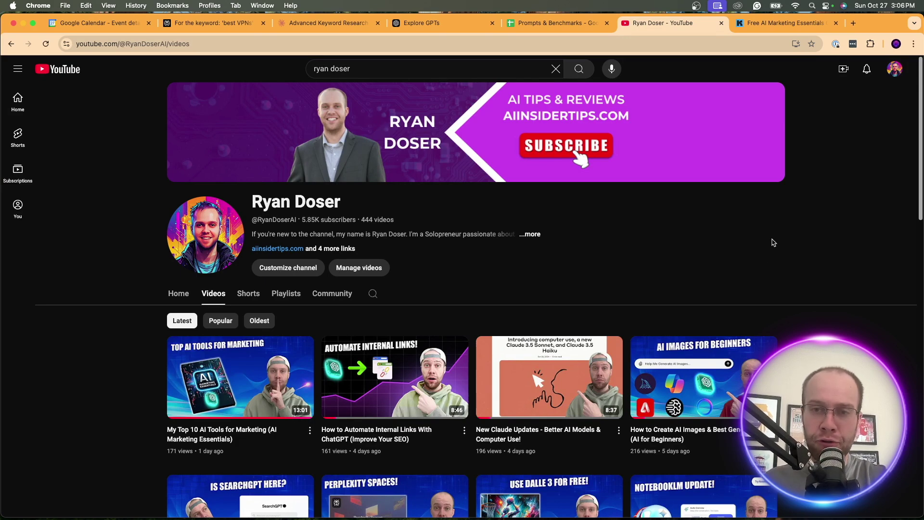
{"action": "scroll", "coordinate": [772, 243], "scroll_direction": "down", "scroll_amount": 1}
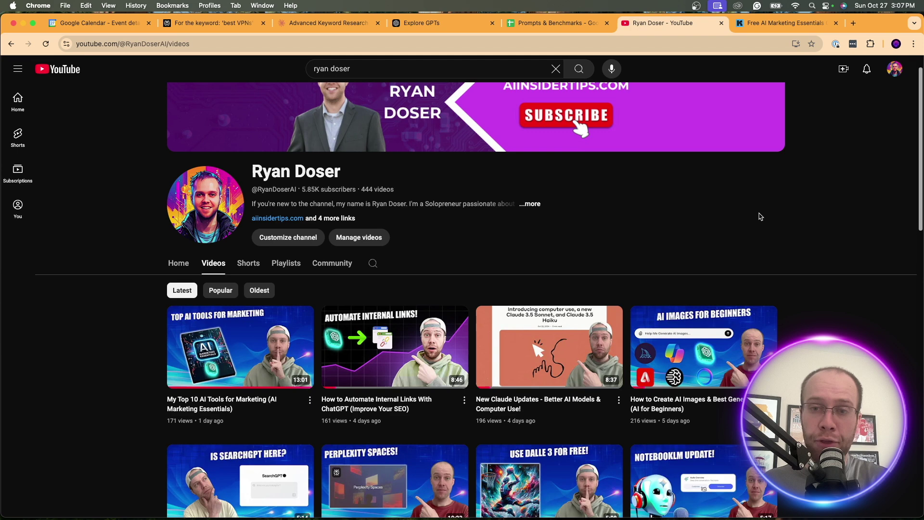
{"action": "left_click", "coordinate": [778, 23]}
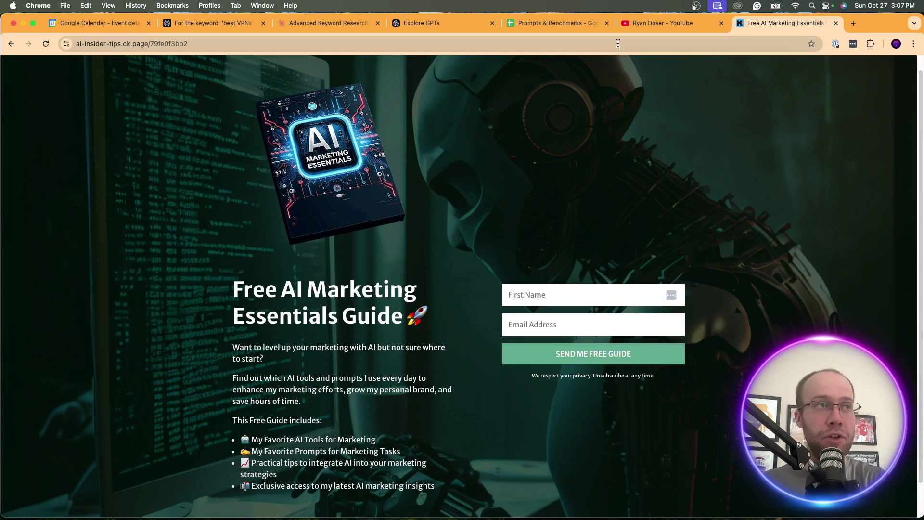
{"action": "left_click", "coordinate": [640, 24]}
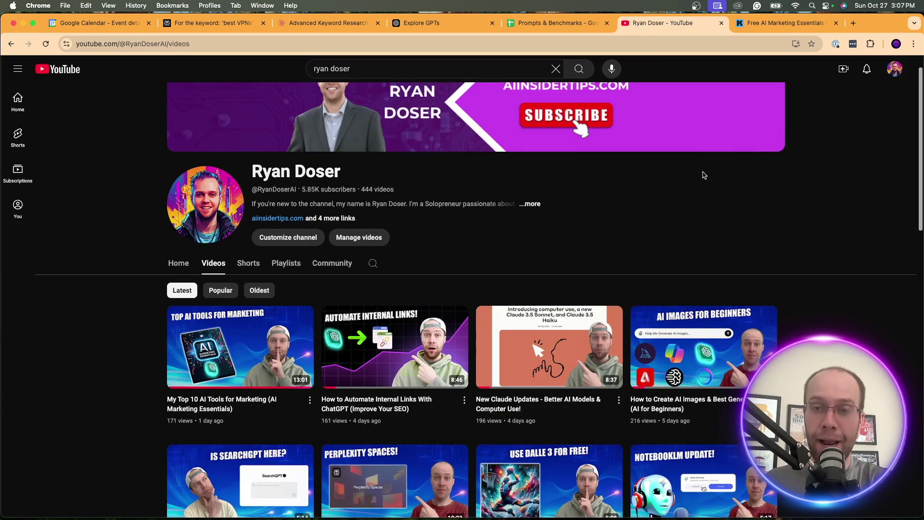